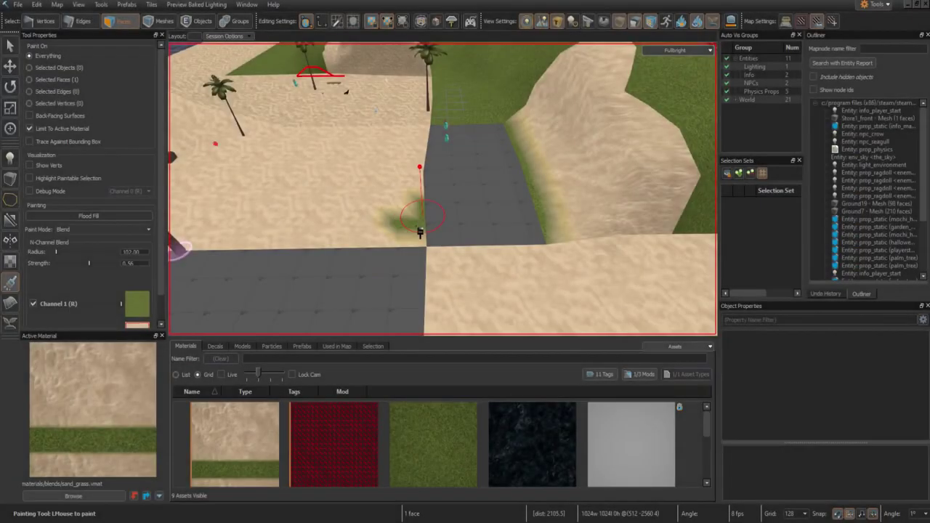
- Paint the grass channel of the sand_grass blend onto the sand along the edge of the grey road
mouse_move(423, 228)
mouse_down()
mouse_move(414, 218)
mouse_move(429, 157)
mouse_move(422, 143)
mouse_up()
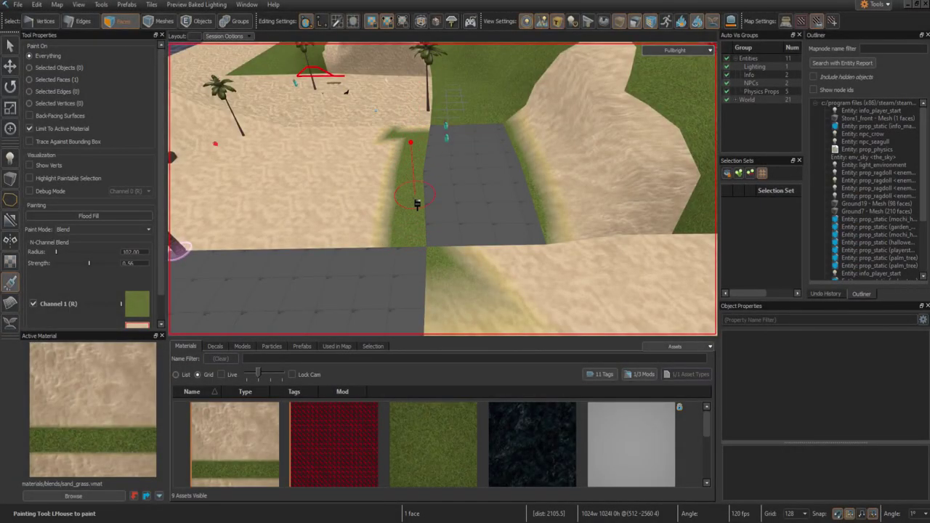
scroll(418, 234, up, 4)
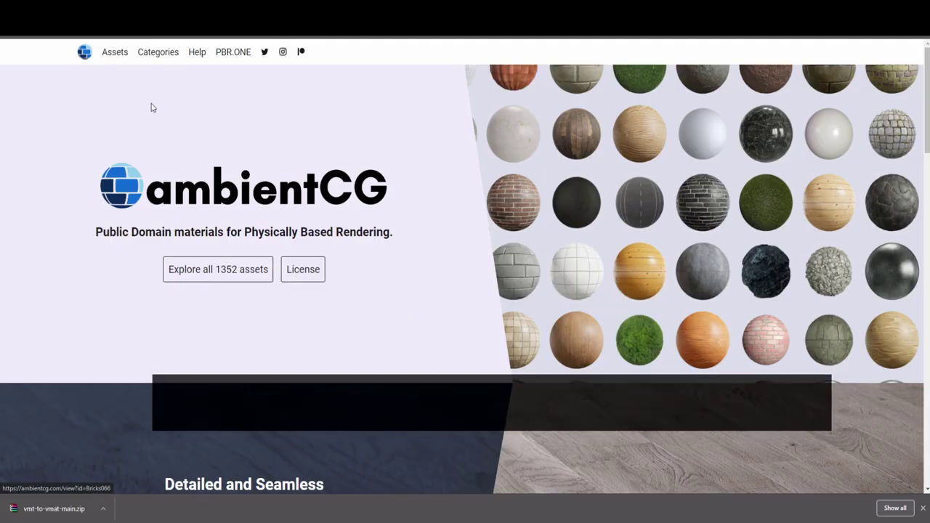
- Browse all ambientCG assets and open the brown Ground048 dirt material
click(251, 273)
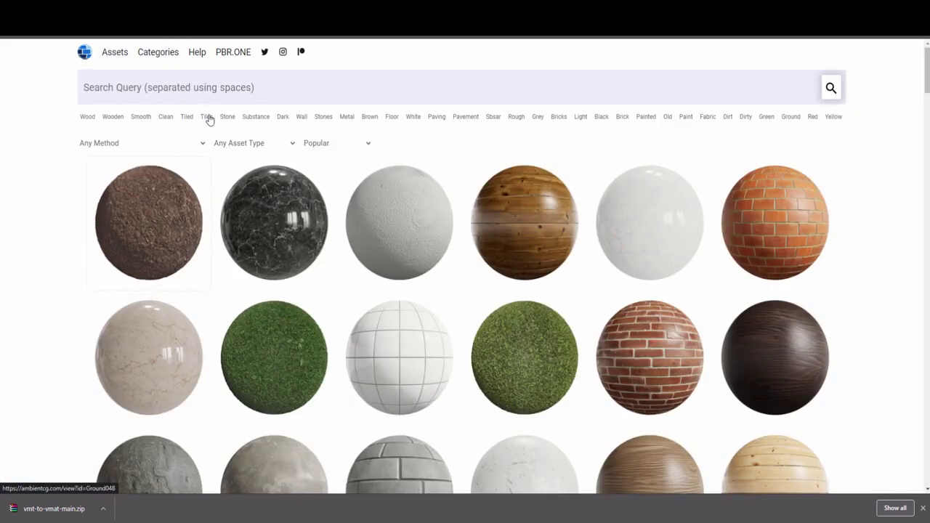
click(166, 212)
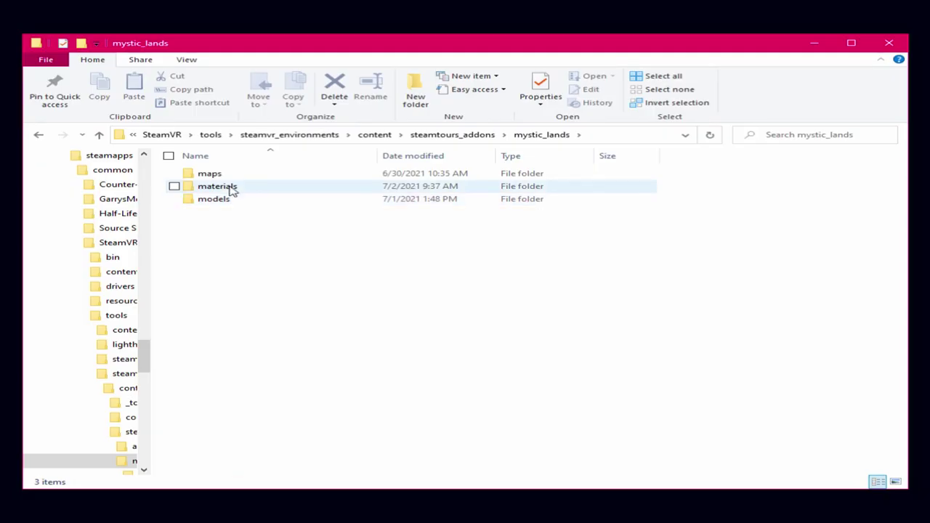
- Bring the Ground048_1K-JPG archive from Downloads into the mystic_lands materials folder and extract its textures in the dirt folder
double_click(232, 189)
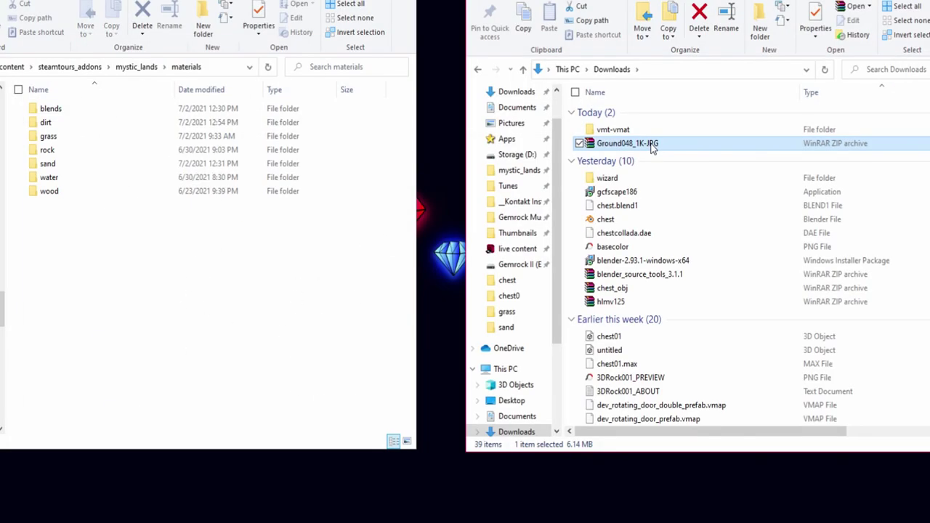
drag(651, 145, 223, 293)
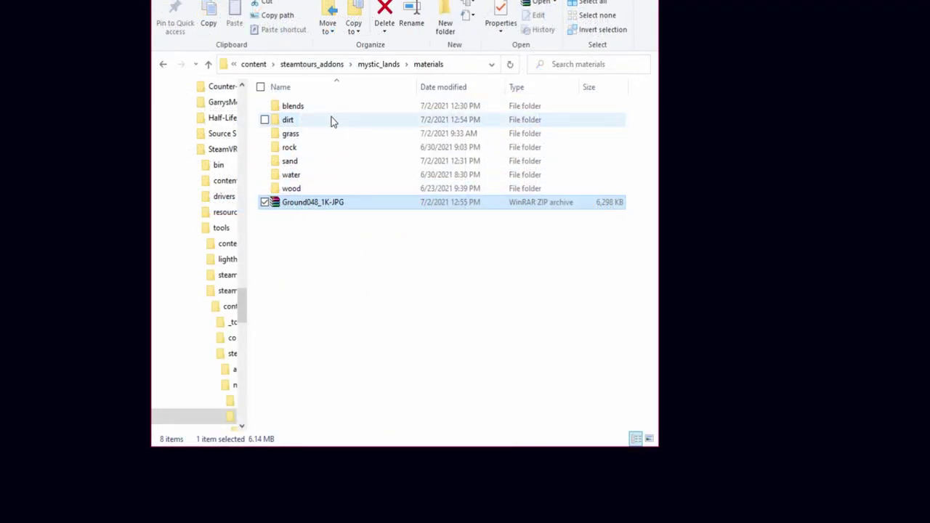
double_click(331, 121)
right_click(298, 116)
click(346, 202)
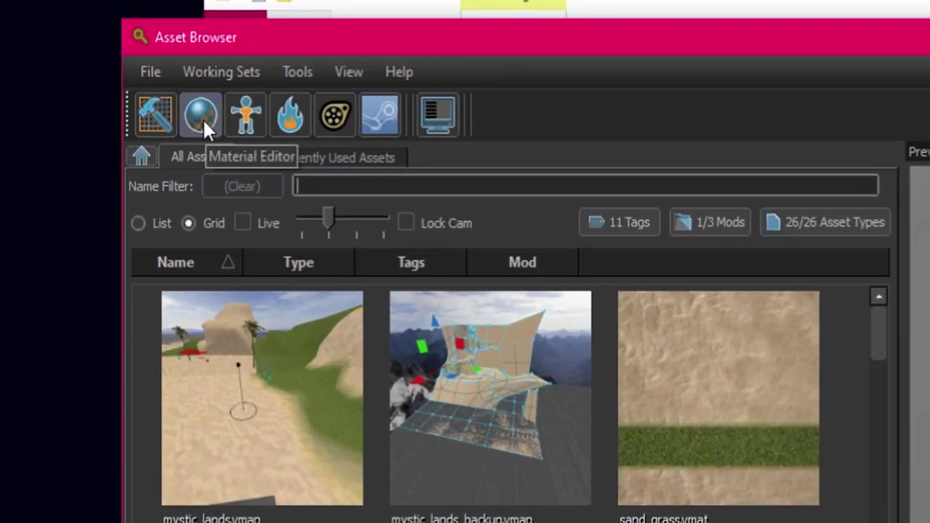
- Open the Material Editor from the Asset Browser and create a new material
click(202, 119)
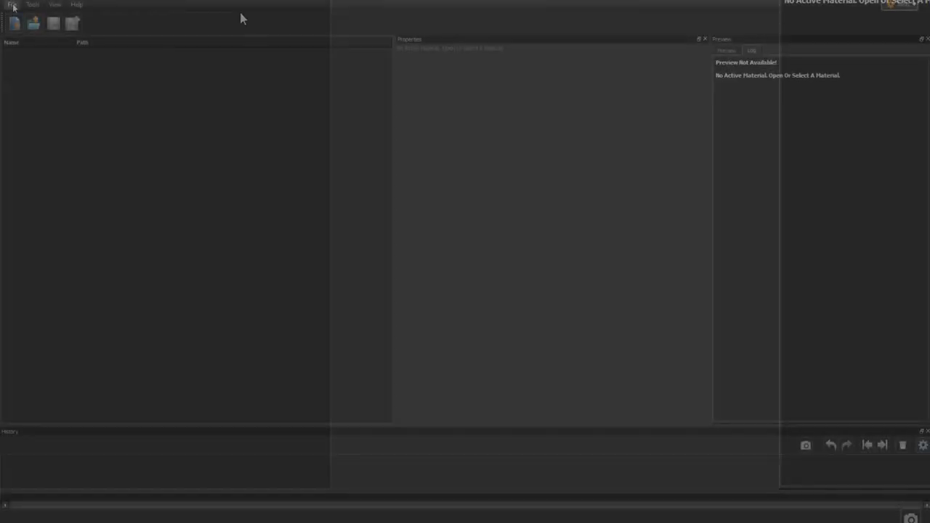
click(12, 4)
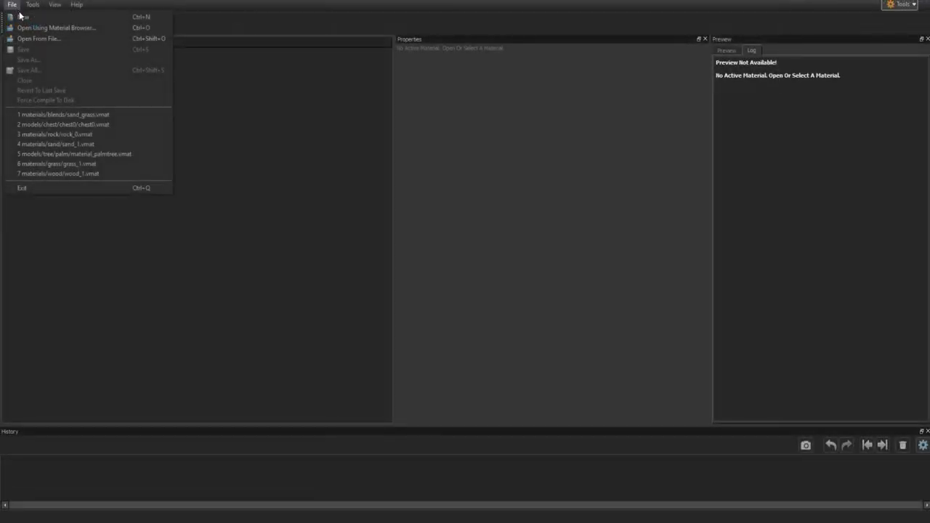
click(22, 16)
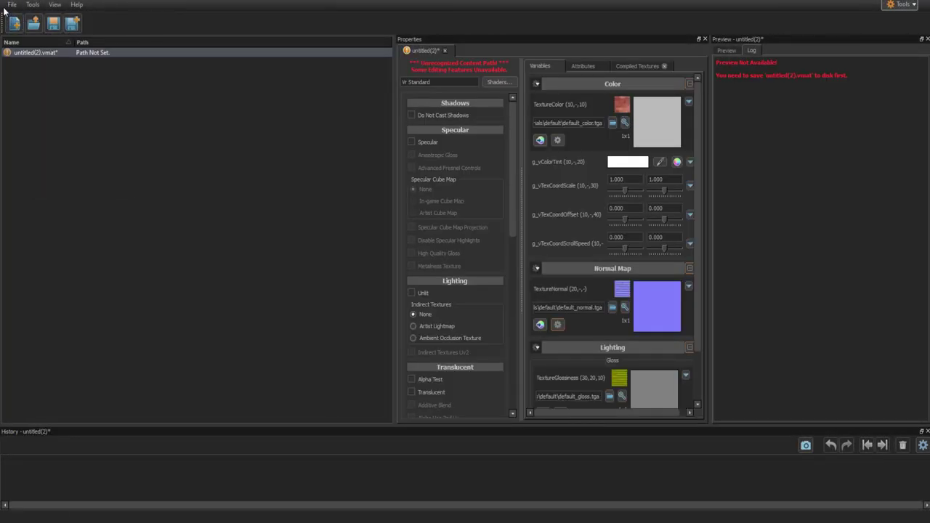
- Save the new material as dirt_sand_blend in the addon's materials/dirt folder
click(9, 6)
click(46, 63)
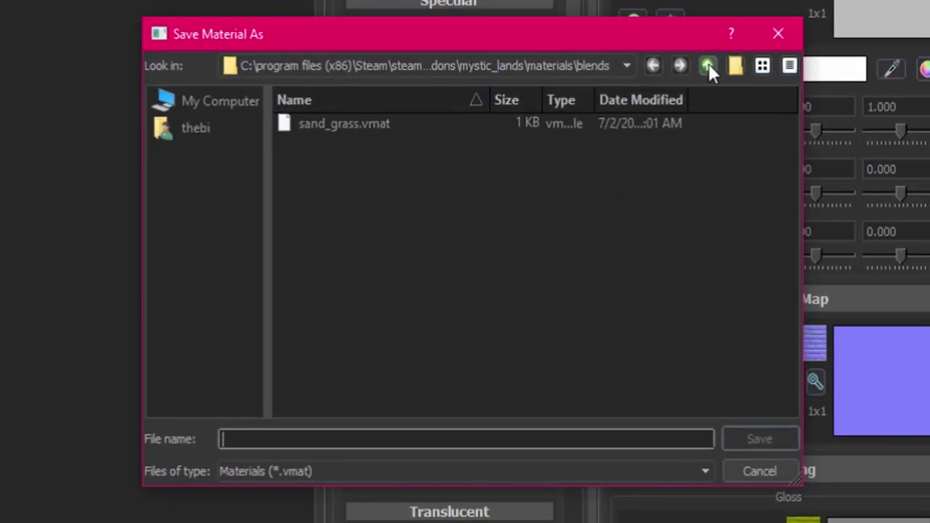
click(708, 65)
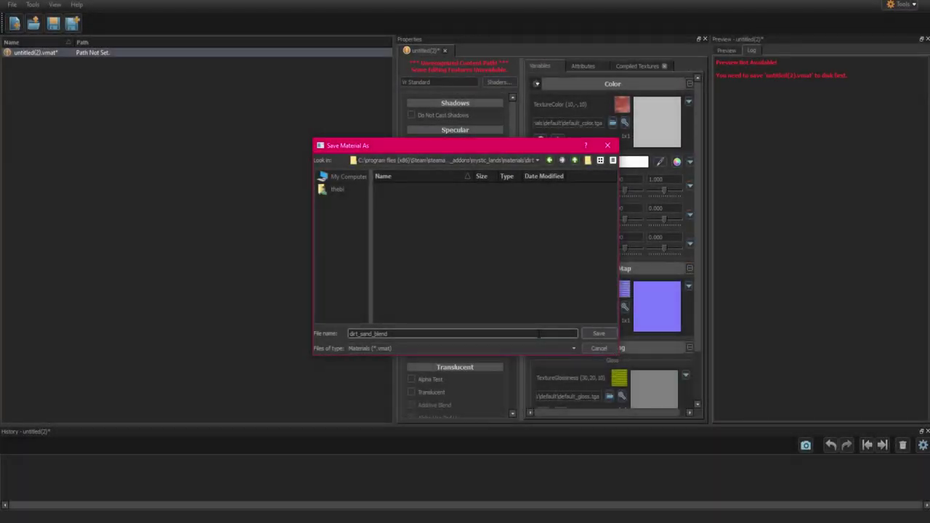
key(Return)
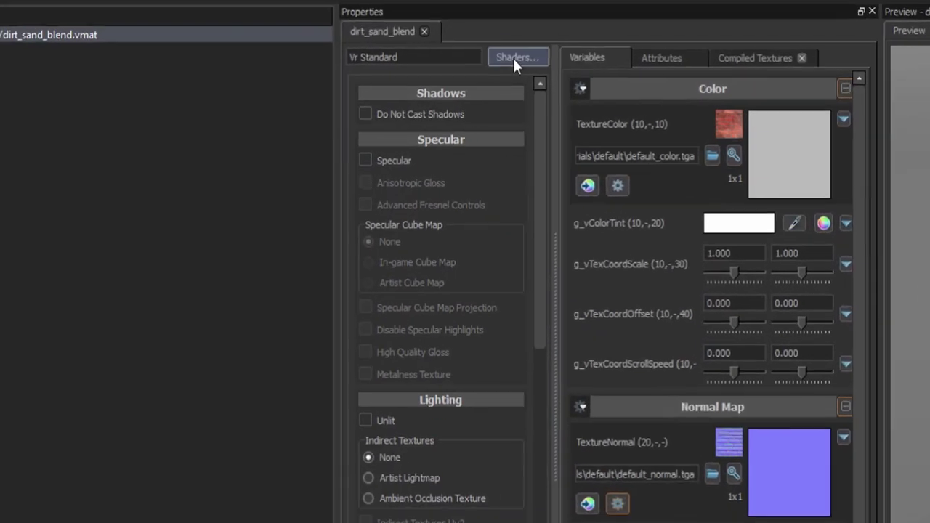
- Choose the Vr Standard shader for the dirt_sand_blend material
click(498, 66)
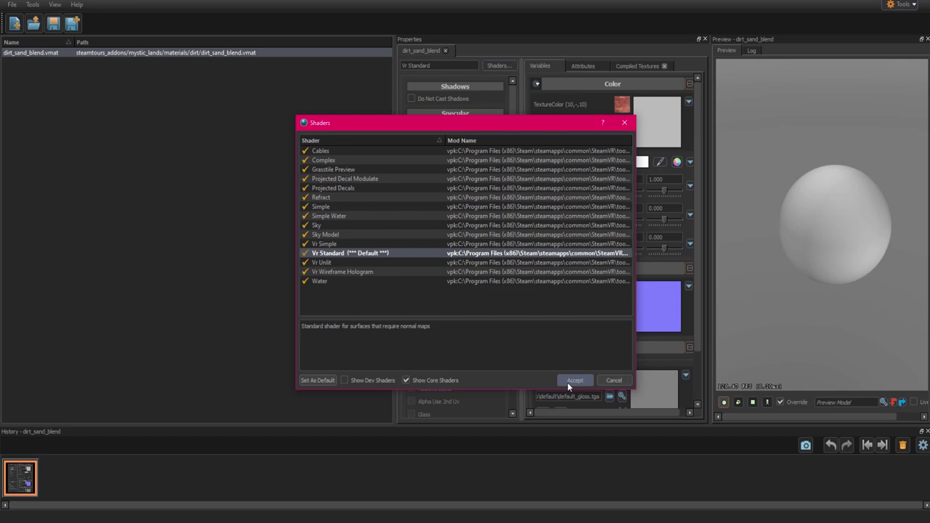
click(574, 380)
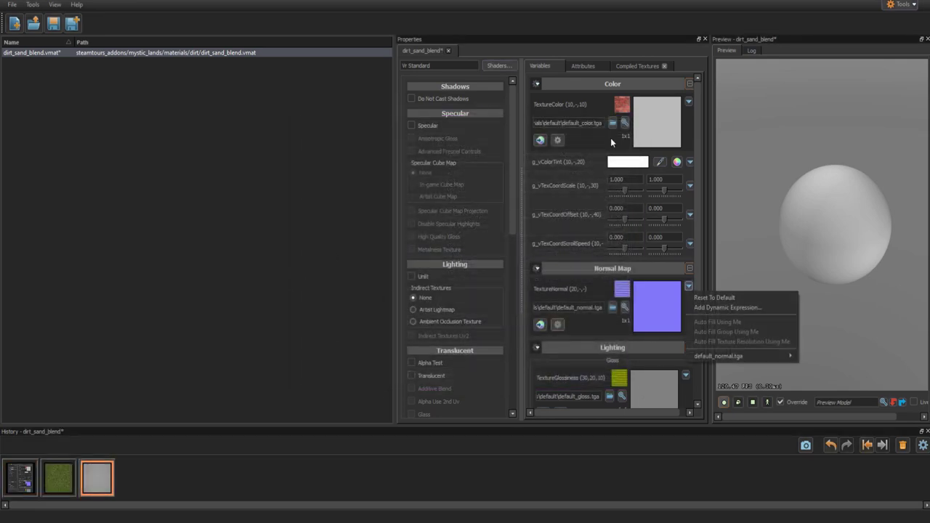
- Assign Ground048_1K_Color from the materials/dirt folder as the material's base color texture
click(609, 129)
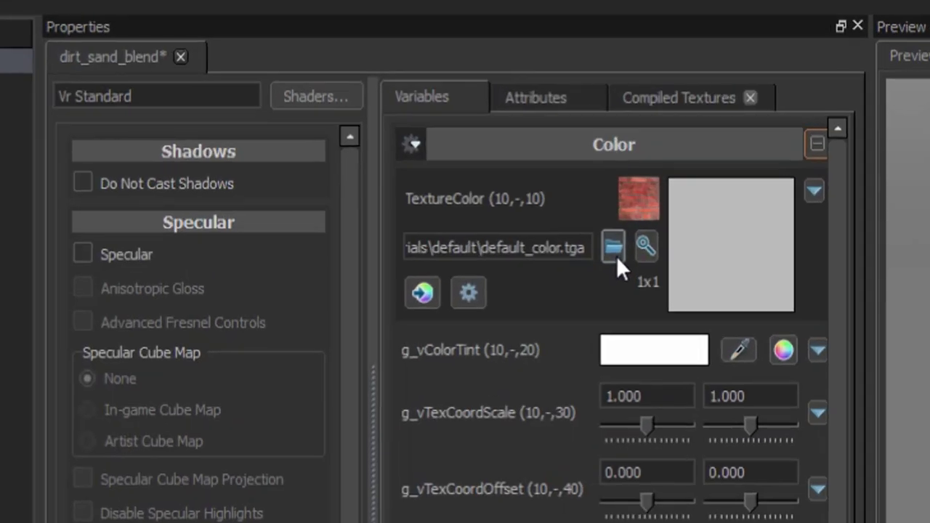
click(615, 254)
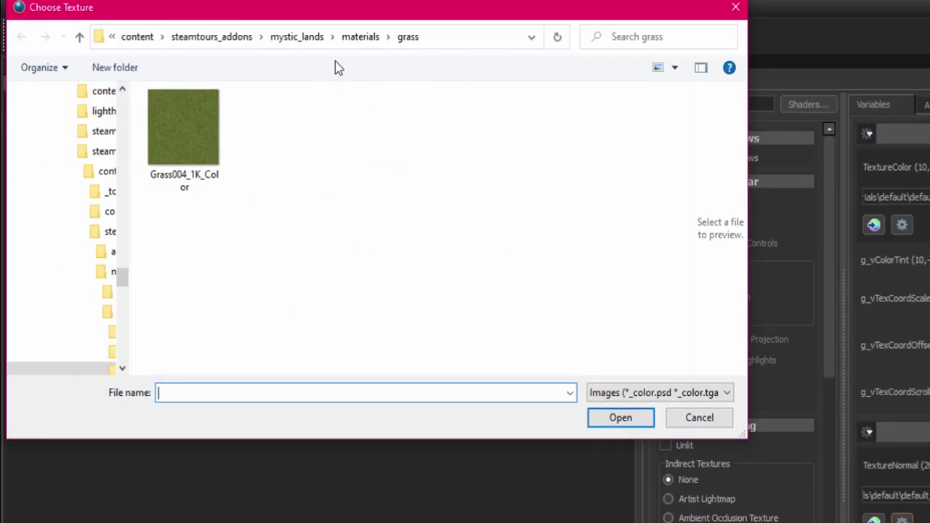
click(356, 37)
double_click(213, 138)
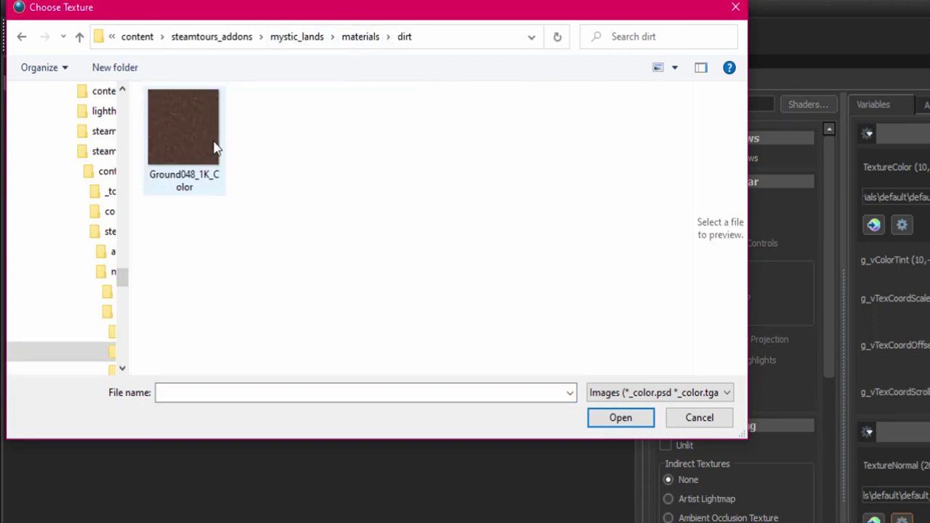
click(208, 159)
click(650, 392)
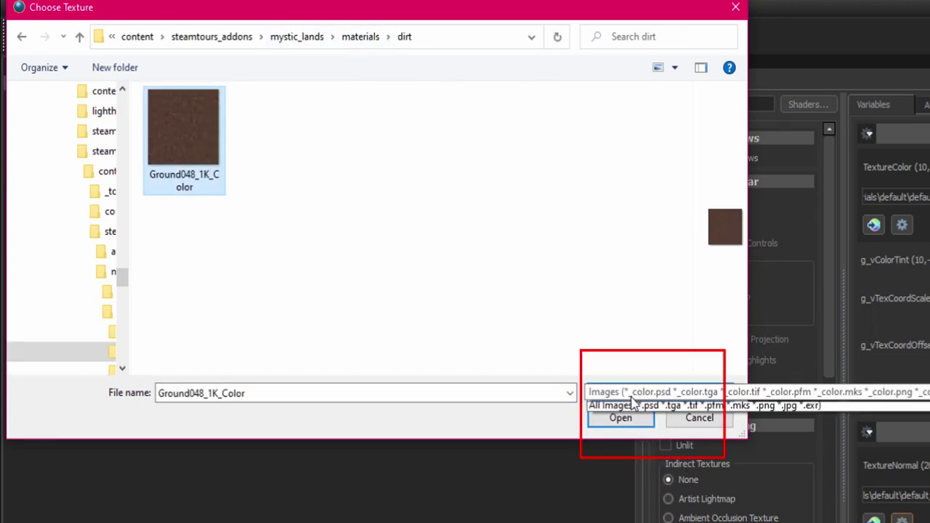
click(632, 424)
double_click(259, 145)
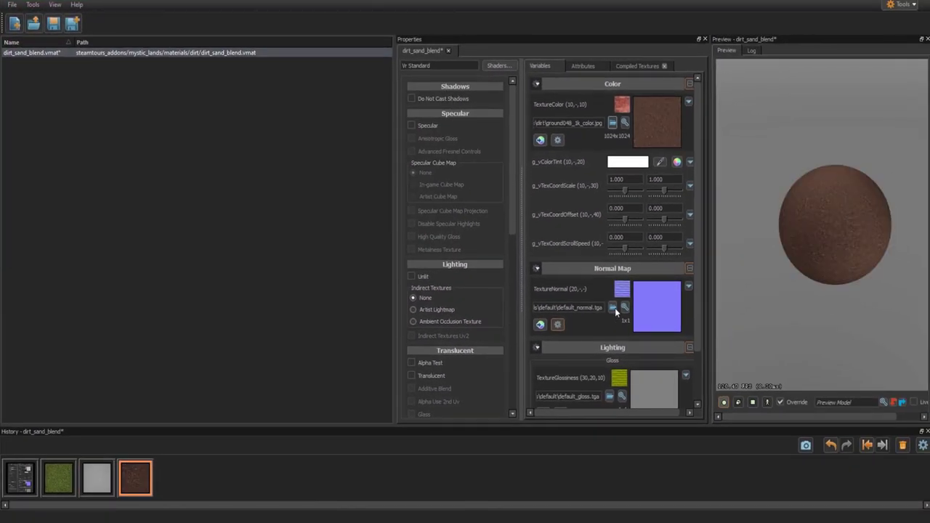
- Assign Ground048_1K_Normal from the dirt folder as the normal map, listing all image types in the file chooser
click(612, 308)
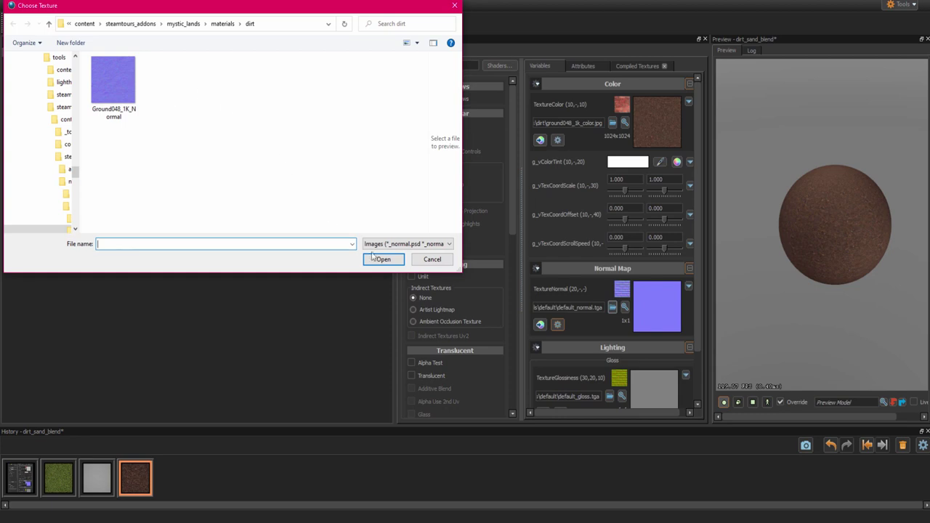
click(370, 244)
click(389, 260)
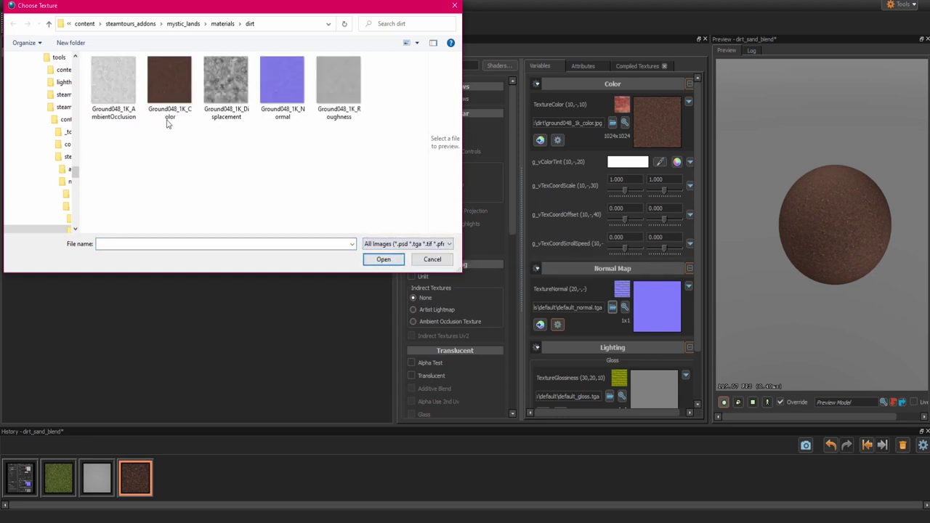
click(282, 84)
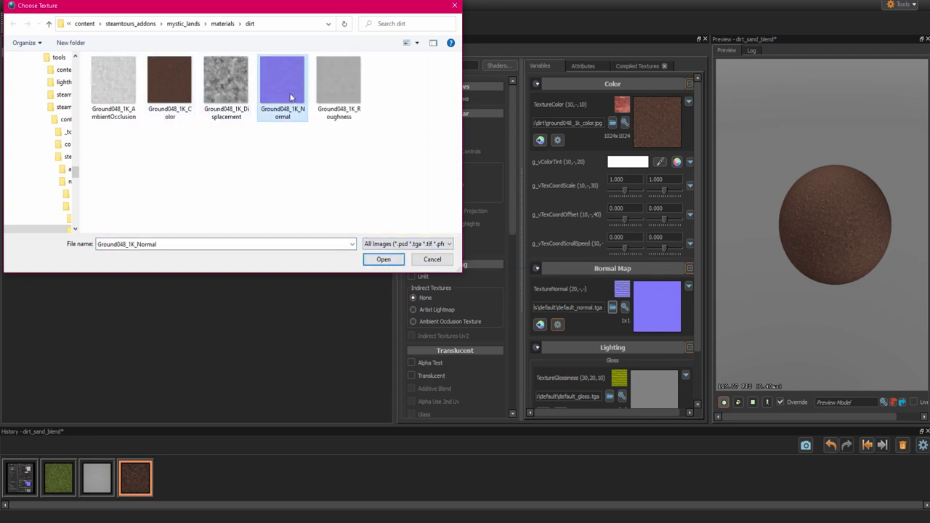
click(383, 259)
- Set the material's Blend option to 2-Layer
scroll(586, 336, down, 2)
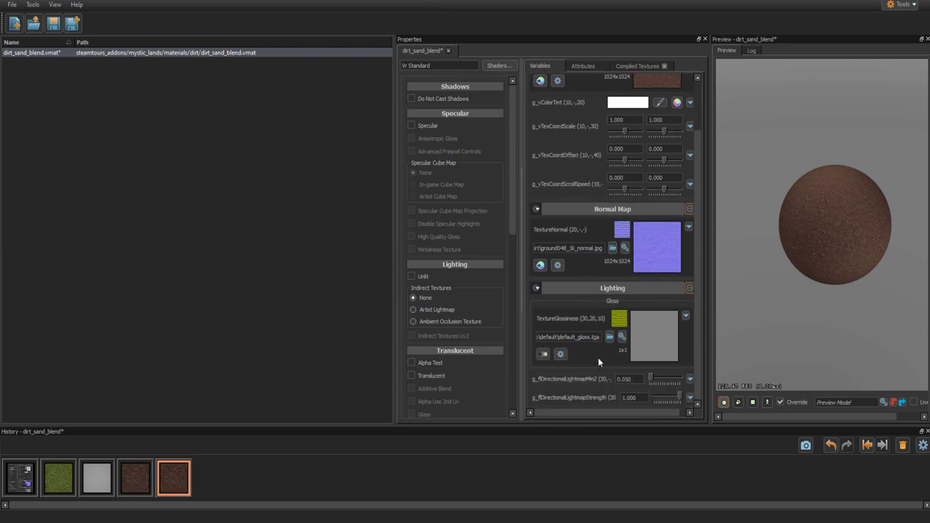
scroll(595, 365, up, 2)
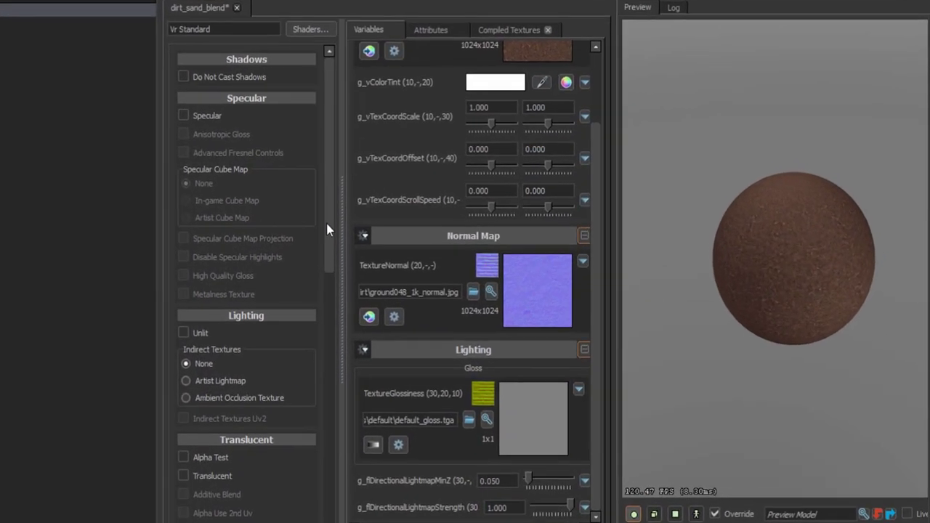
drag(515, 197, 513, 307)
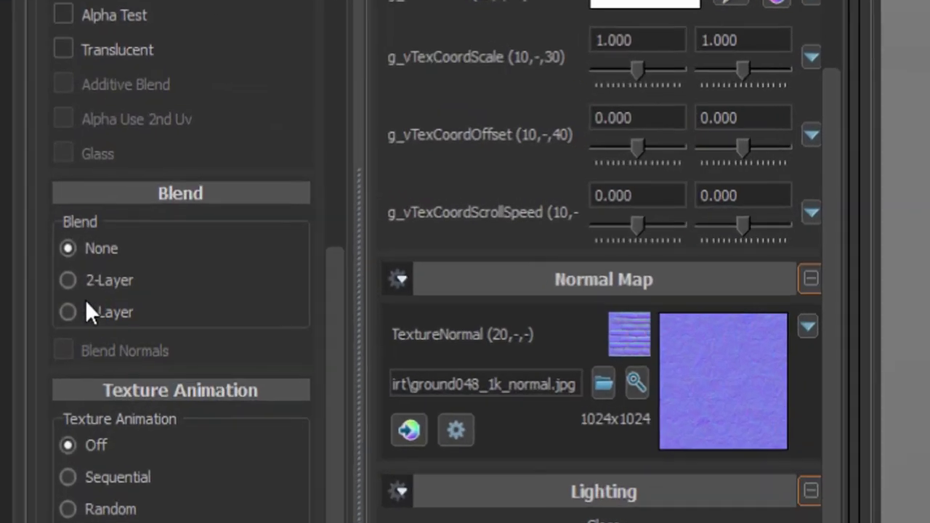
click(75, 279)
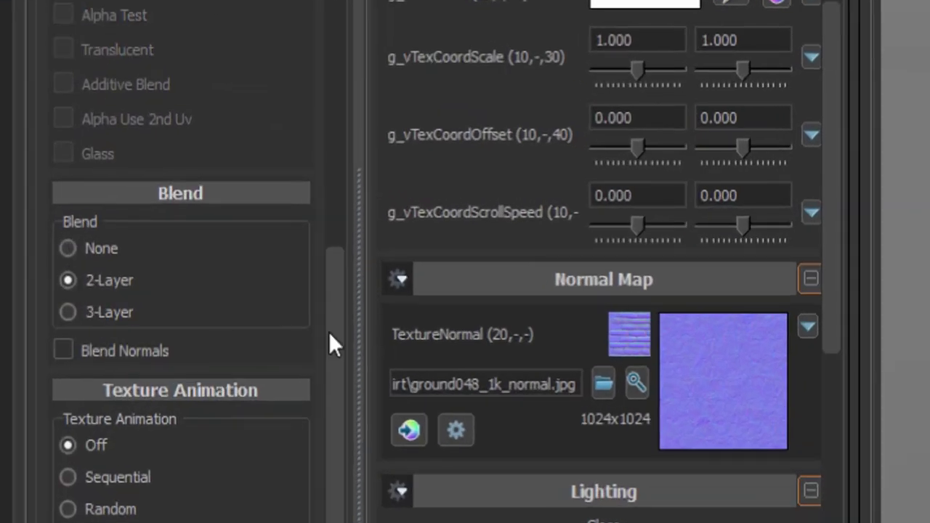
- Collapse the Color, Normal Map and Lighting variable groups
drag(828, 136, 821, 316)
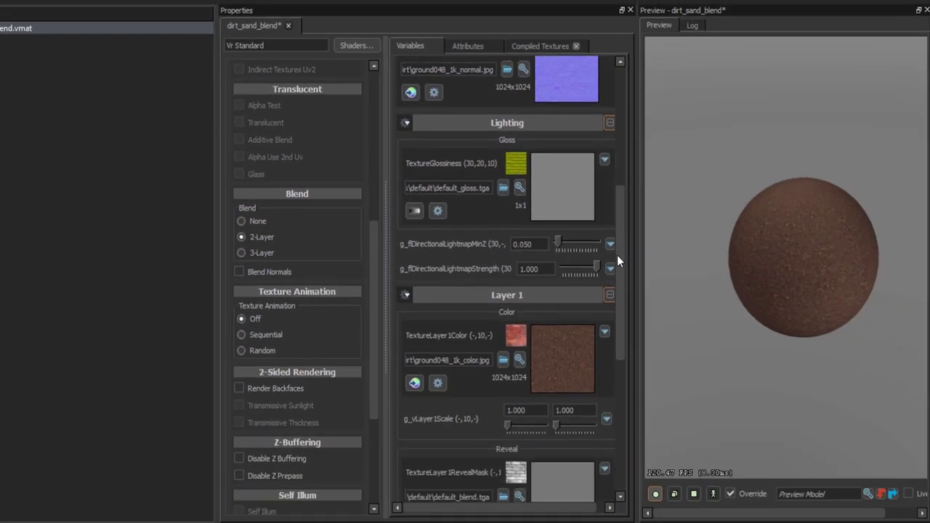
drag(617, 257, 633, 105)
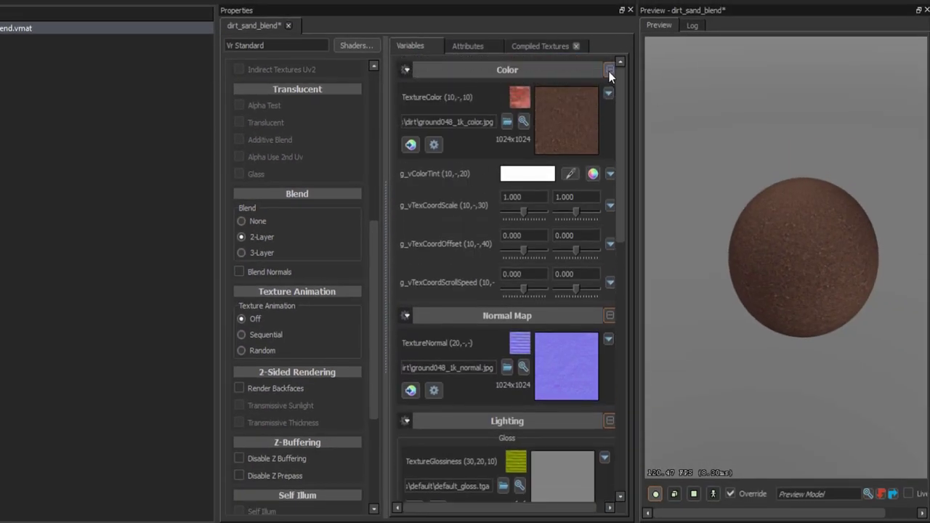
click(609, 70)
click(608, 98)
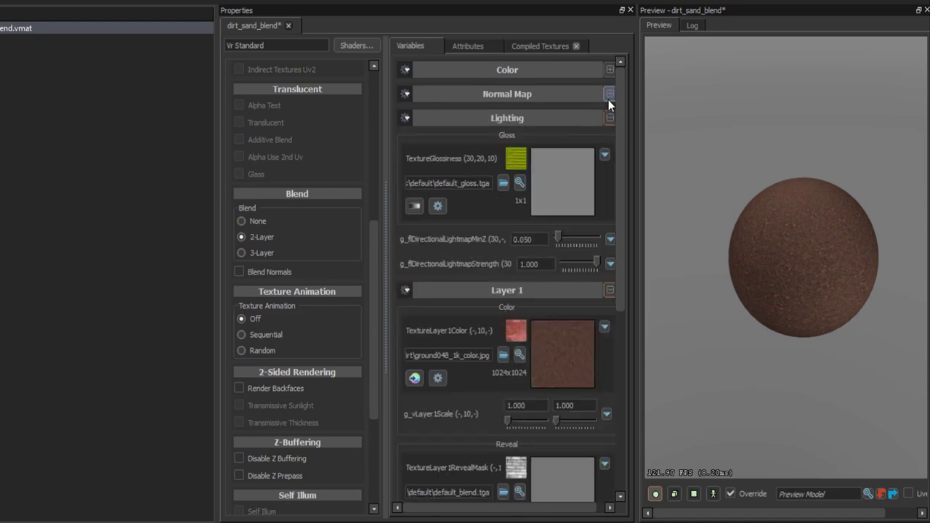
click(609, 119)
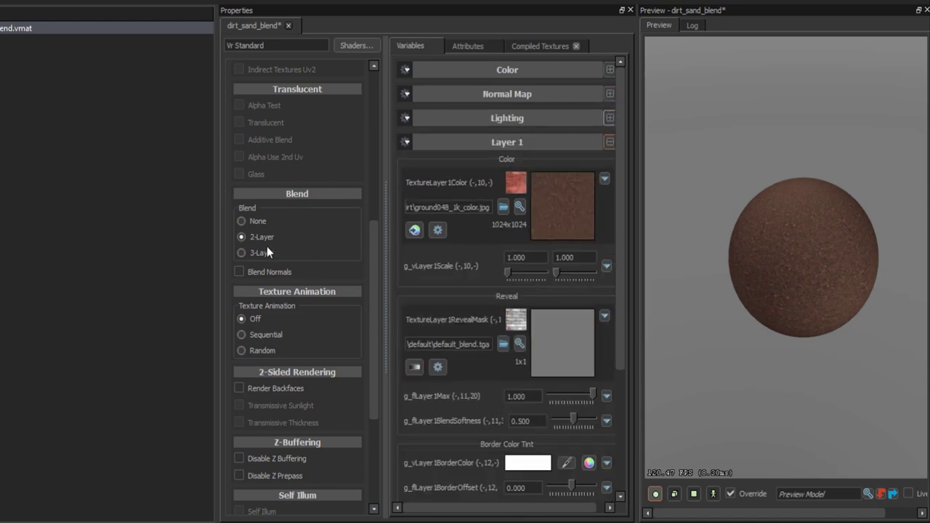
- Switch the Blend option to None and back to 2-Layer to compare the available variable groups
click(241, 224)
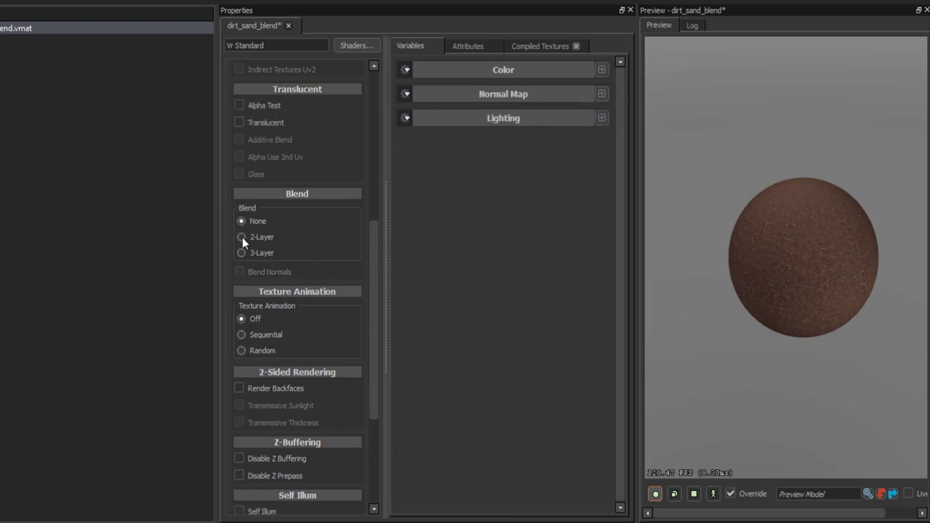
click(242, 237)
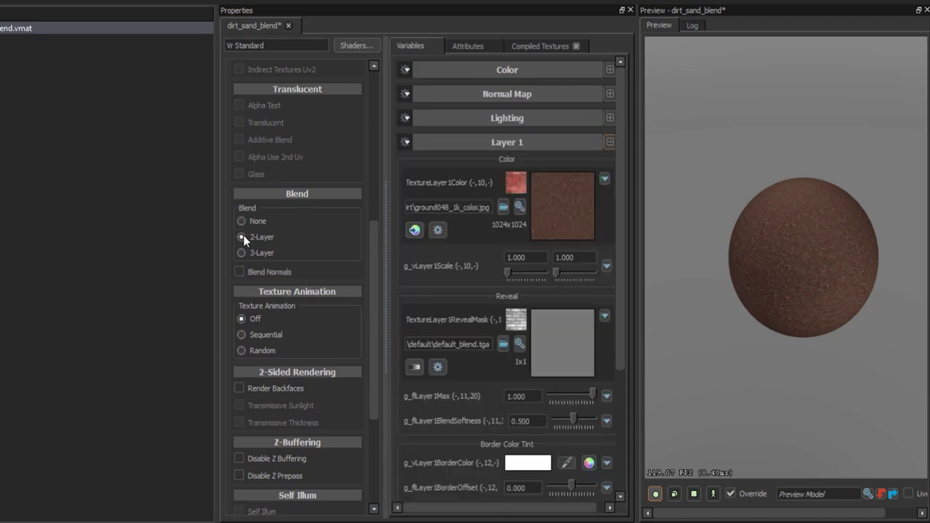
- Collapse the Layer 1 and Layer 2 variable groups, then expand Layer 1 to reach its color texture
click(609, 142)
click(610, 165)
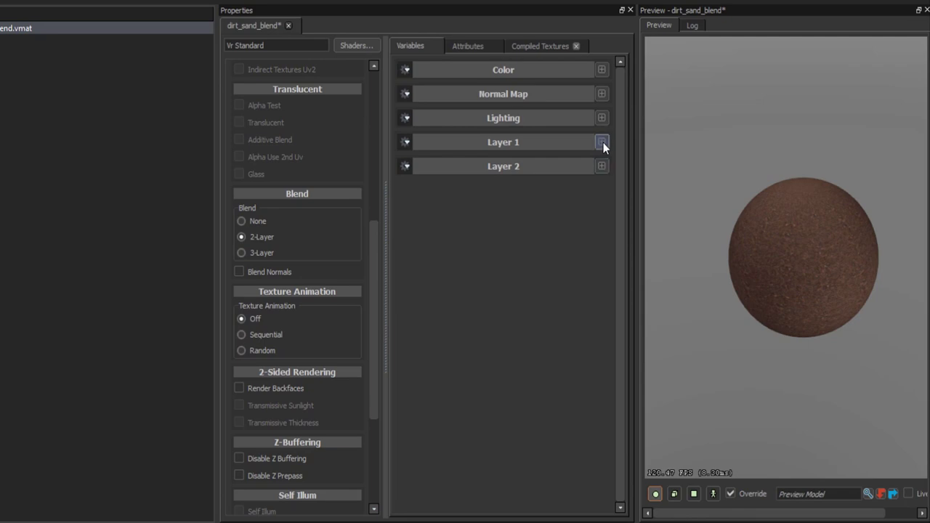
click(602, 143)
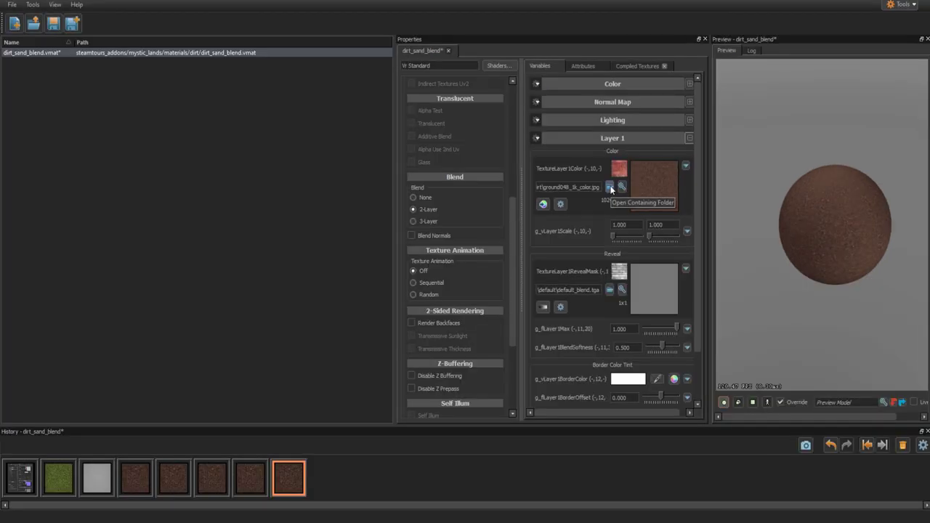
- Set Layer 1's color texture to Ground033_1K_Color from the materials/sand folder
click(503, 208)
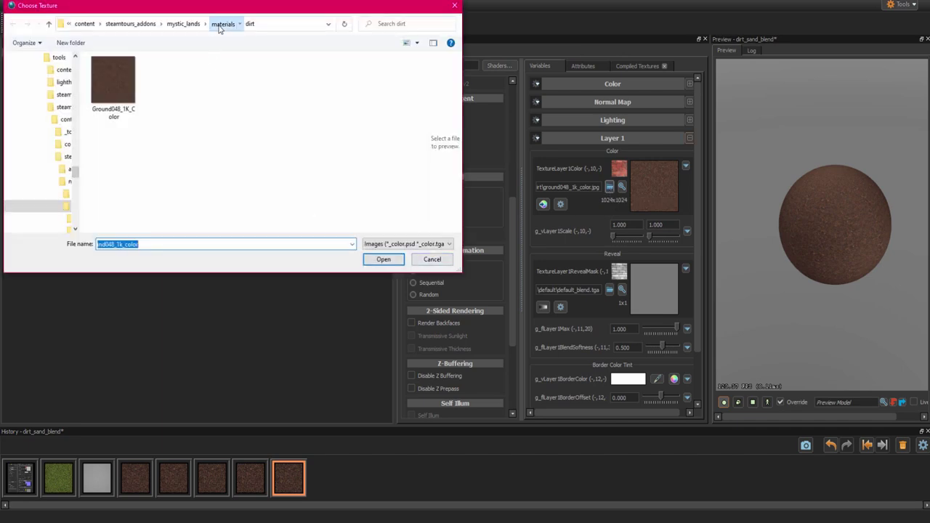
click(218, 24)
double_click(120, 116)
click(407, 244)
click(393, 262)
click(170, 84)
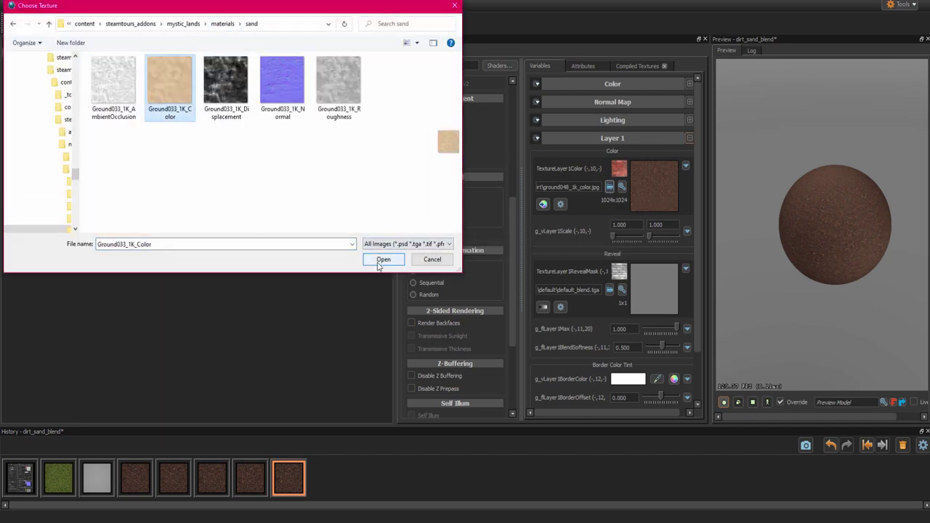
click(383, 260)
scroll(839, 266, up, 6)
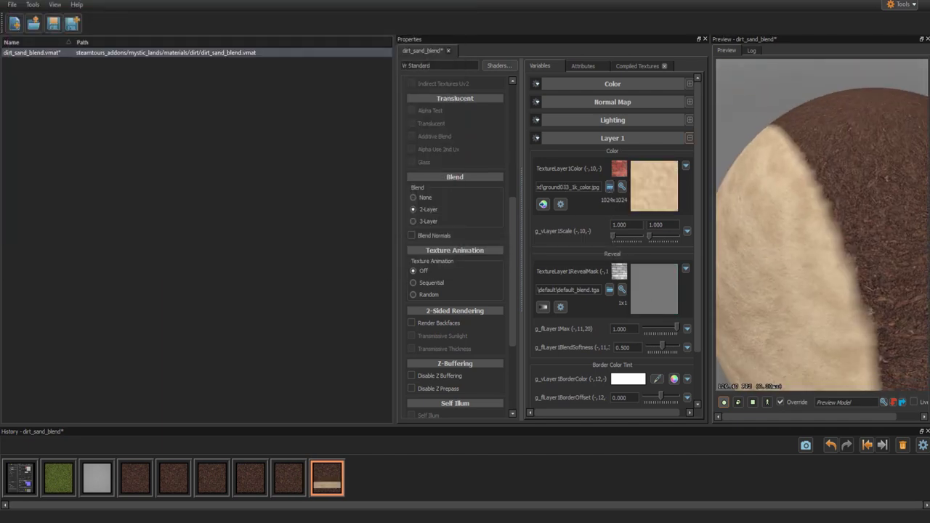
- Try the sand folder's Ground033 normal and displacement images as the Layer 1 reveal mask
click(609, 289)
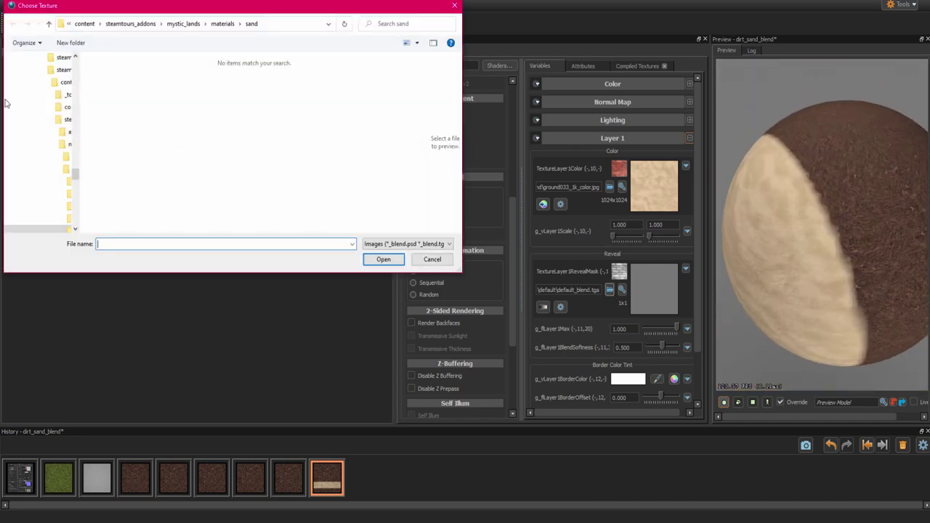
click(407, 243)
click(392, 262)
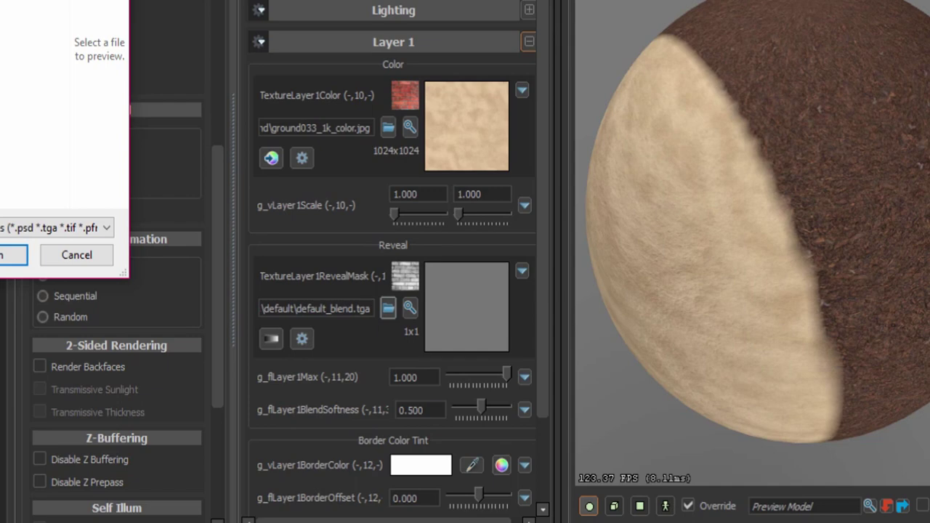
click(8, 254)
click(388, 308)
click(11, 227)
click(11, 247)
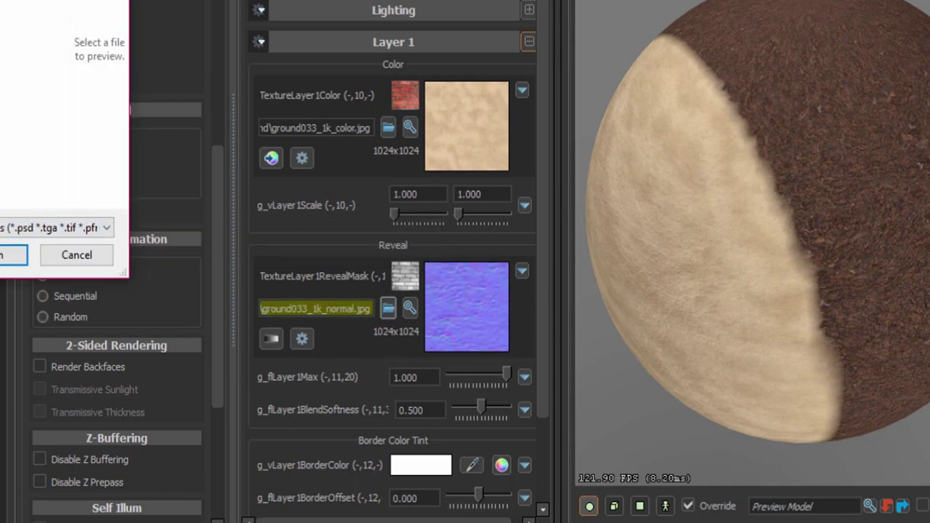
click(11, 255)
drag(506, 374, 538, 396)
click(388, 307)
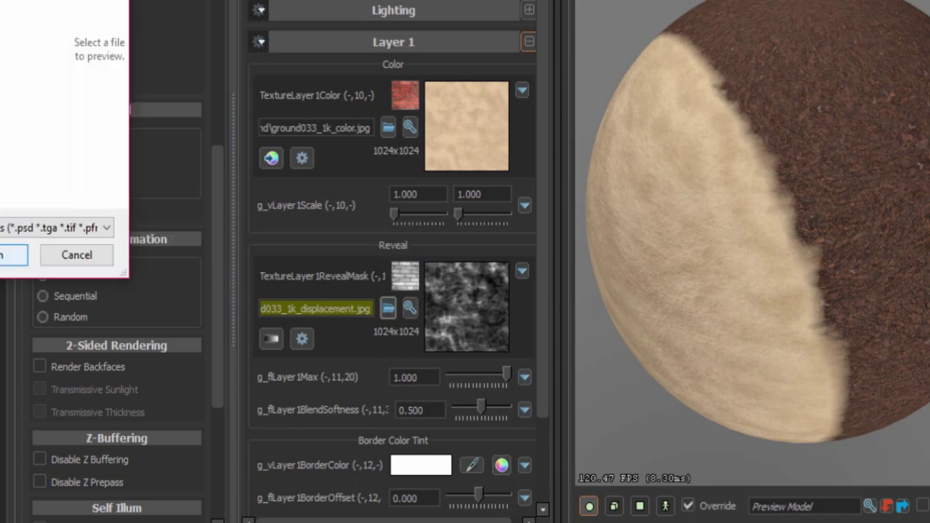
click(11, 255)
mouse_move(506, 374)
mouse_down()
mouse_move(475, 380)
mouse_move(490, 382)
mouse_up()
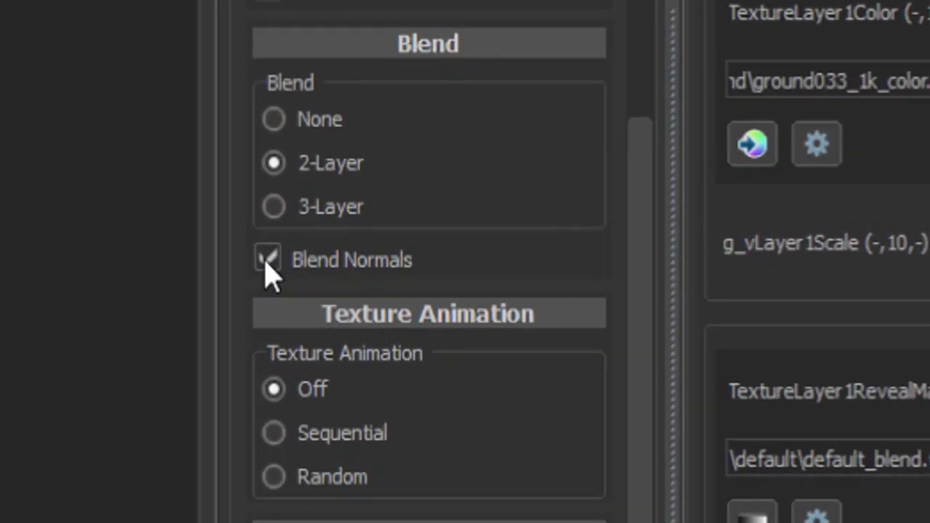
- Enable Blend Normals for the two-layer blend
click(267, 259)
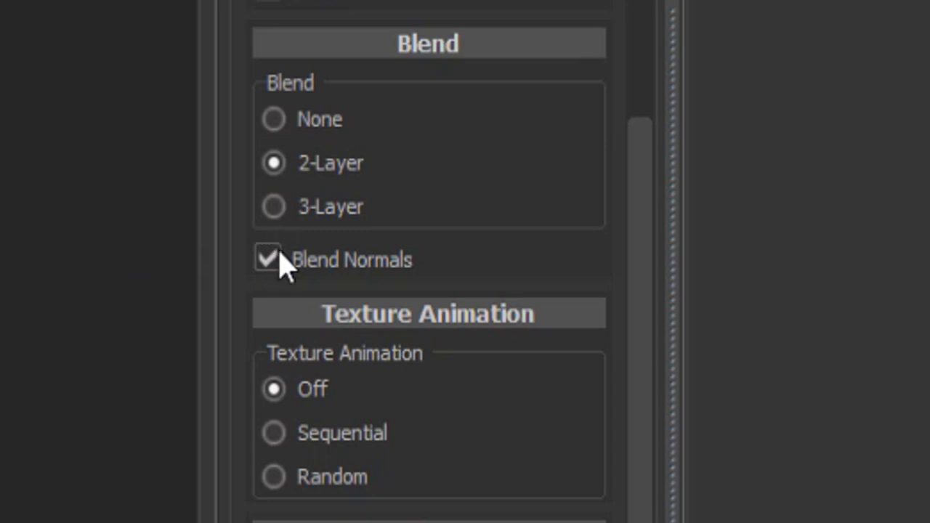
click(279, 257)
click(281, 260)
- Set Layer 1's normal texture to the Ground033_1K_Normal image from the materials/sand folder
click(685, 138)
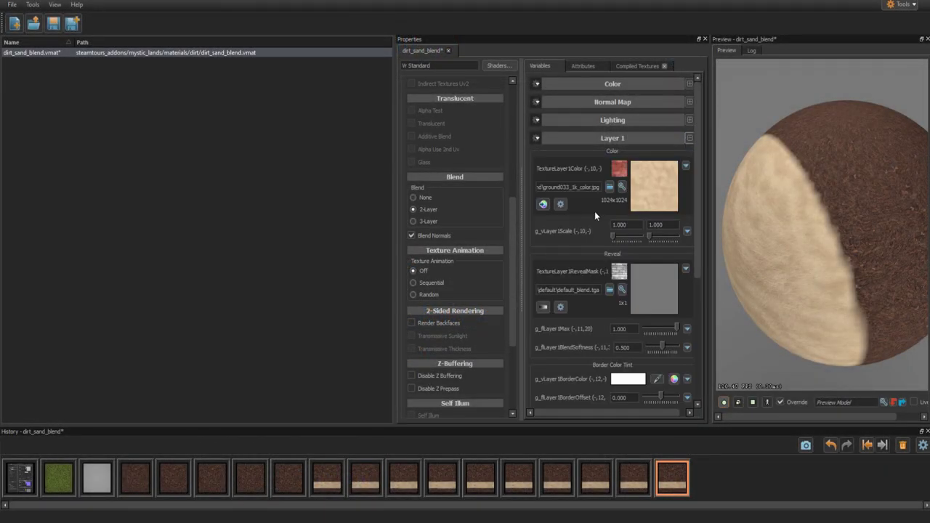
click(685, 269)
scroll(581, 334, down, 5)
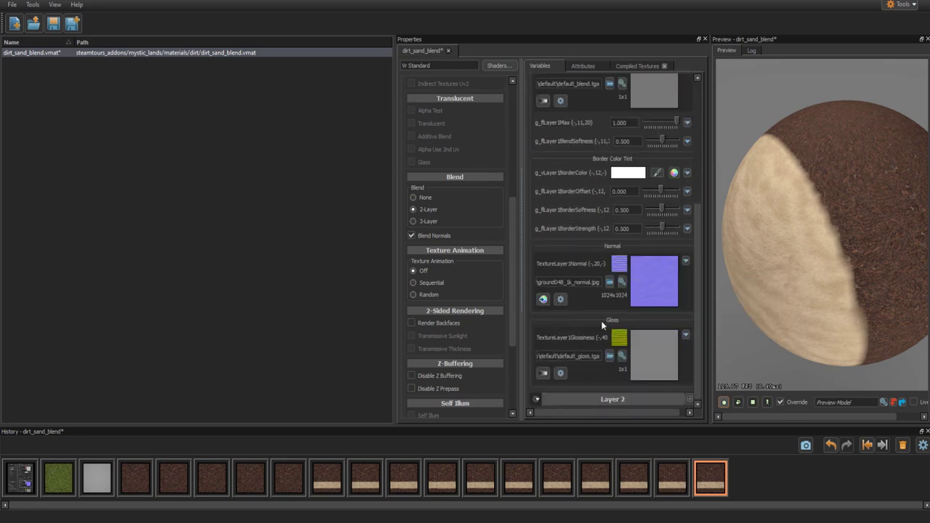
click(610, 282)
click(222, 23)
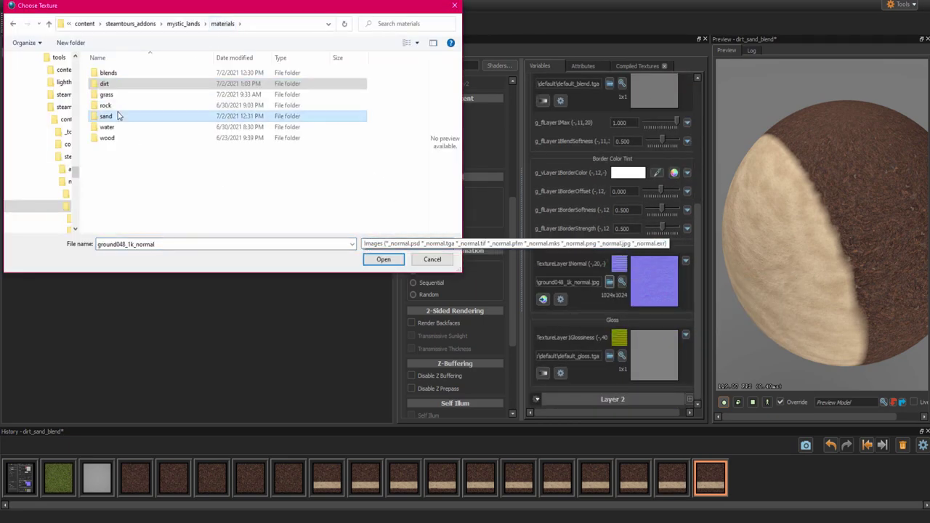
double_click(118, 116)
double_click(120, 96)
scroll(589, 360, up, 5)
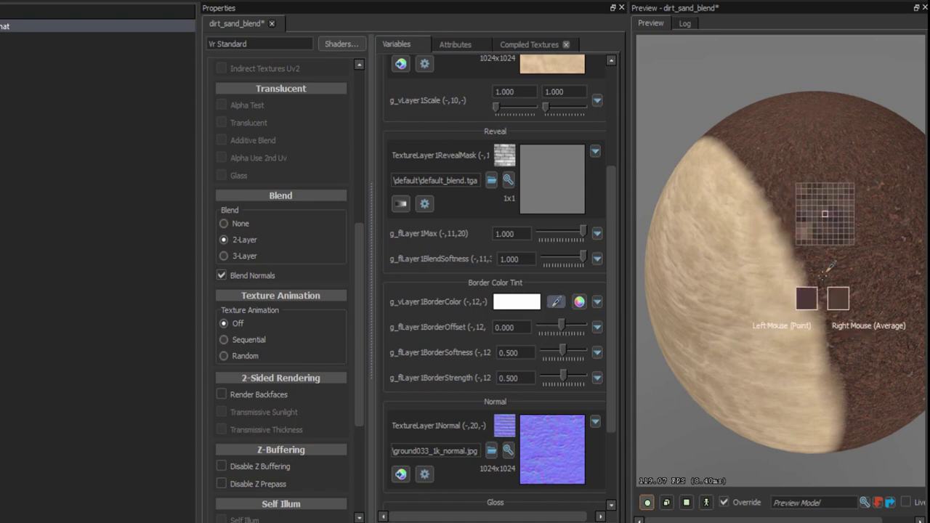
- Tint the Layer 1 border orange, with border offset -0.194, softness 0.870 and strength 0.426
click(824, 209)
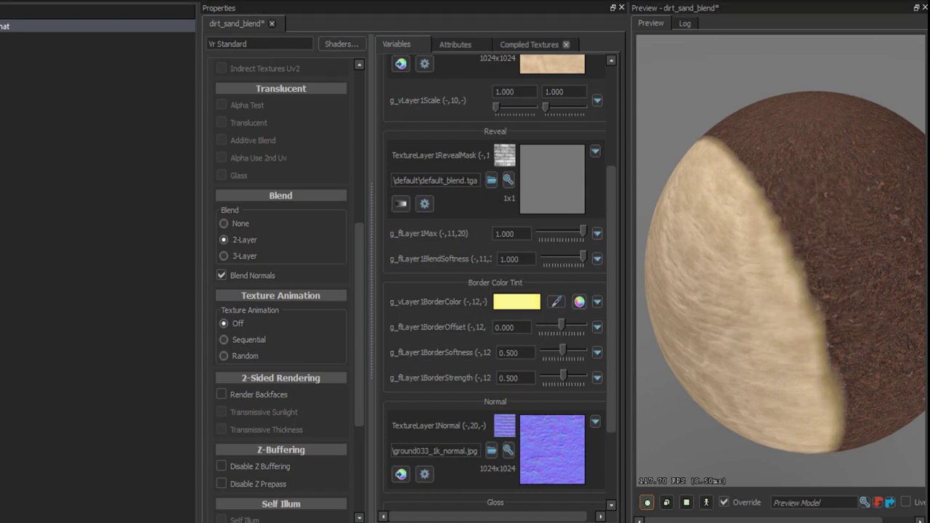
drag(563, 317, 557, 309)
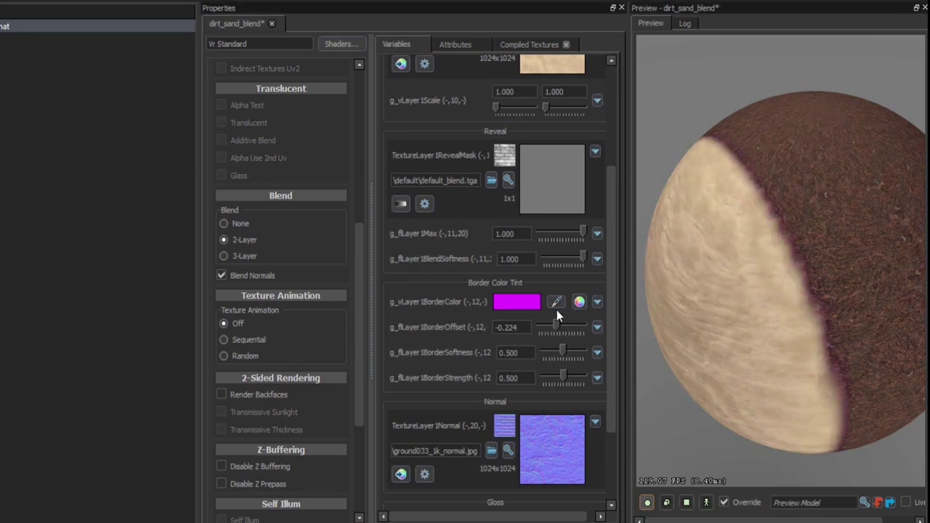
drag(579, 354, 551, 370)
click(597, 356)
click(597, 354)
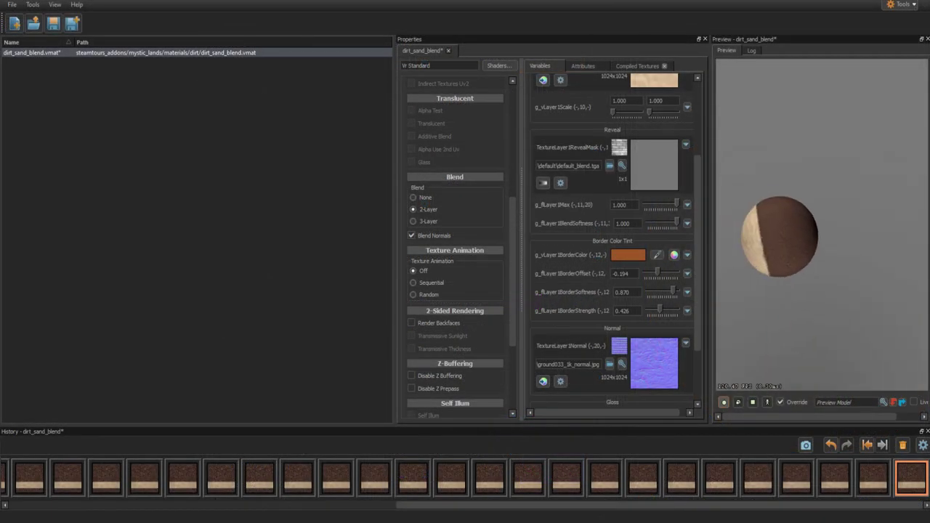
- Save the material as sand_dirt_blend.vmat in the materials/blends folder
click(11, 6)
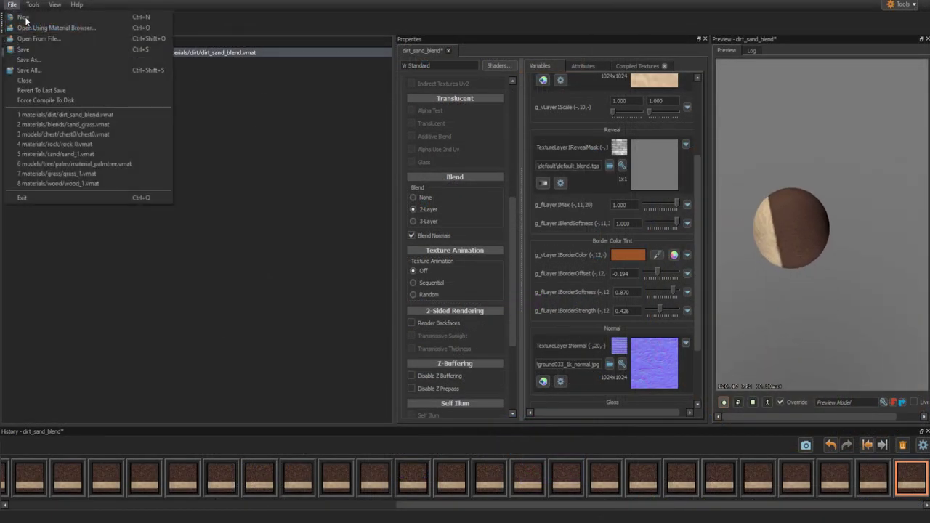
click(48, 59)
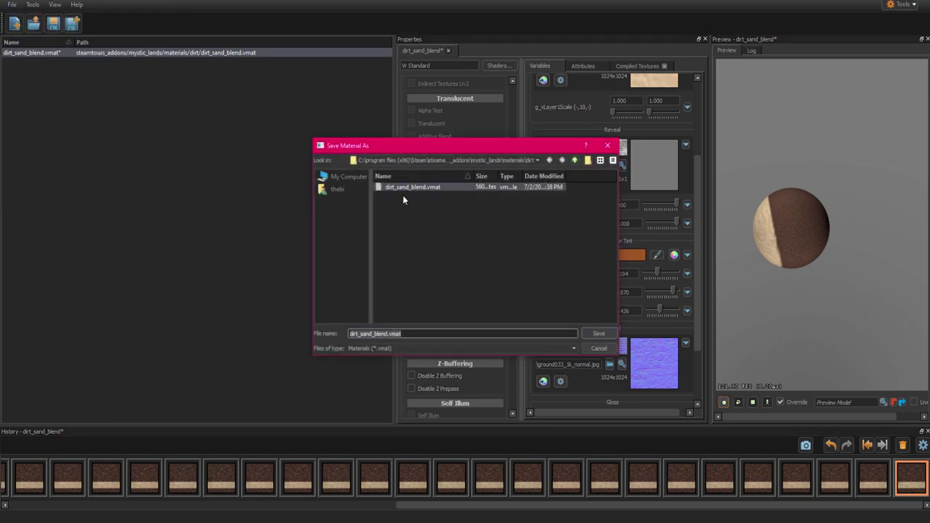
click(575, 160)
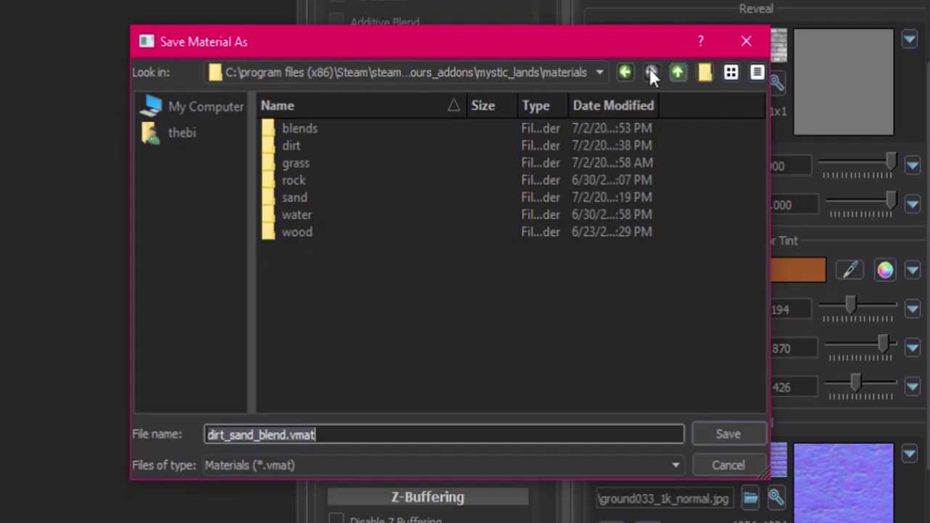
double_click(301, 129)
right_click(348, 130)
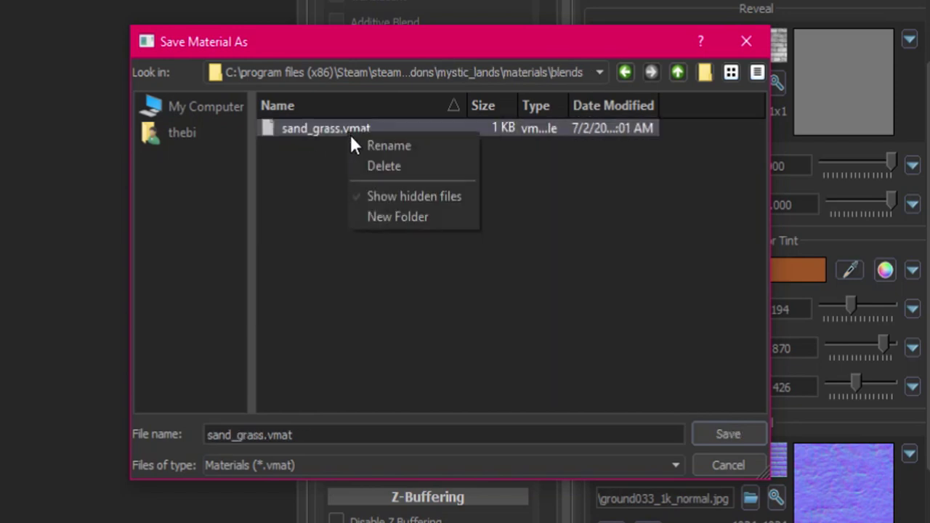
click(369, 144)
key(Escape)
double_click(266, 434)
key(BackSpace)
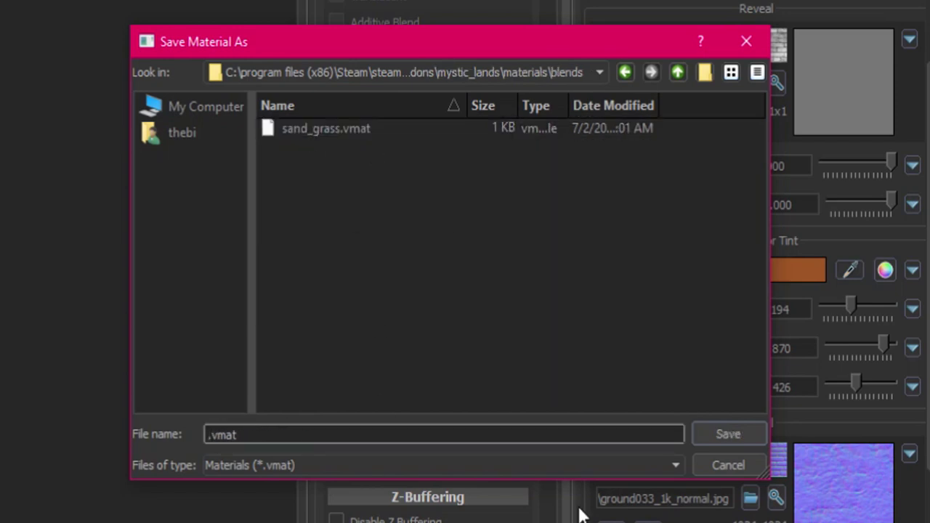
text(dirt_sand_)
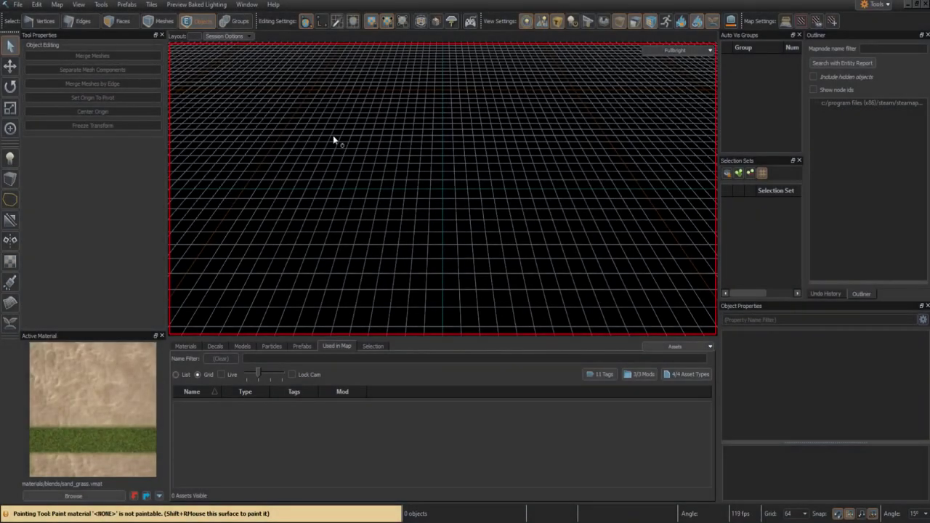
- In Hammer, draw a large flat block and give it sand_dirt_blend.vmat, listing only materials from the mystic_lands addon
key(shift+b)
drag(471, 212, 621, 270)
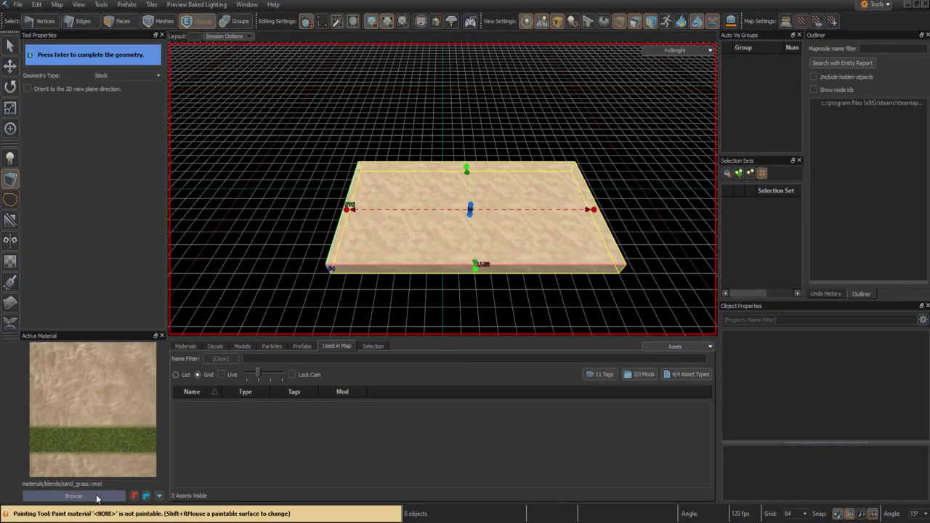
key(m)
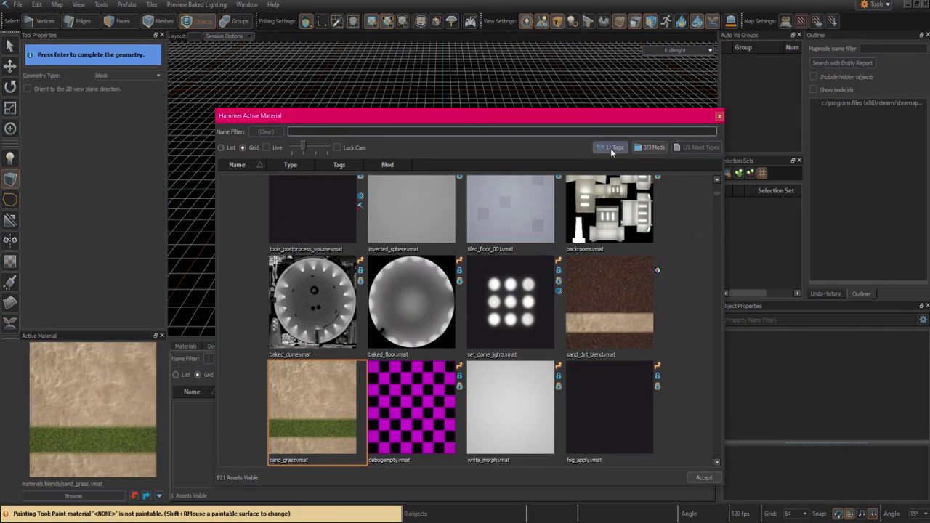
click(653, 147)
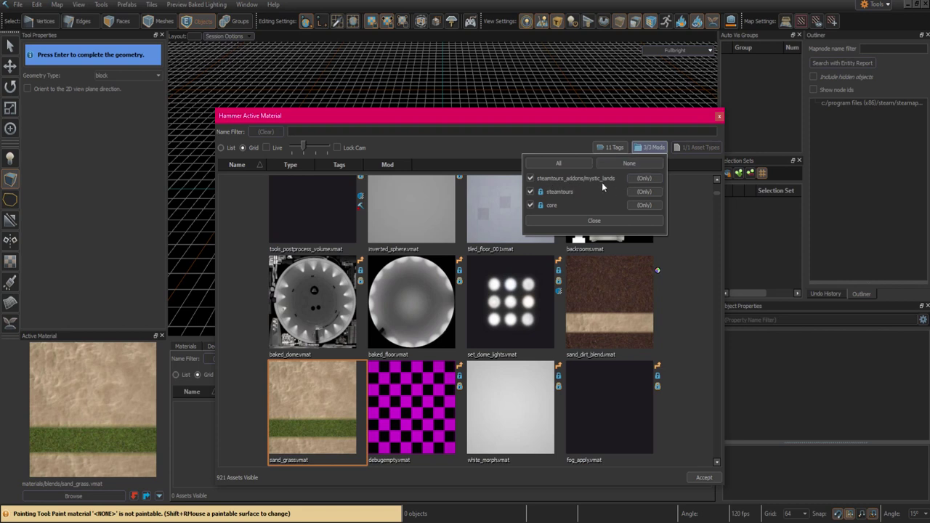
click(643, 179)
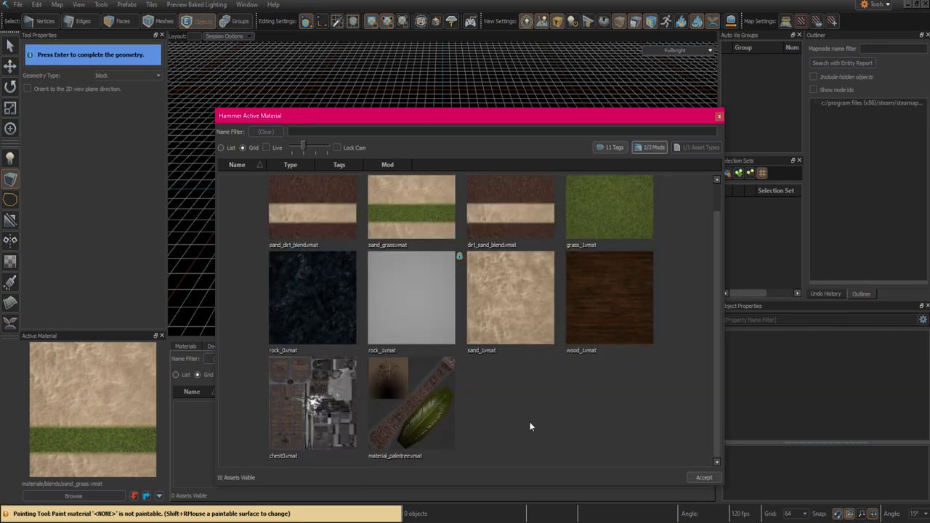
scroll(530, 426, up, 1)
click(314, 229)
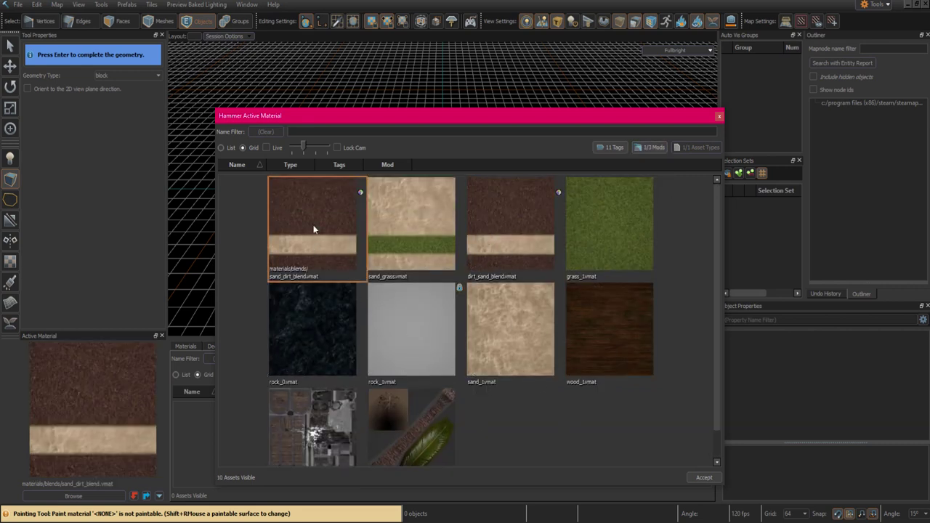
click(703, 478)
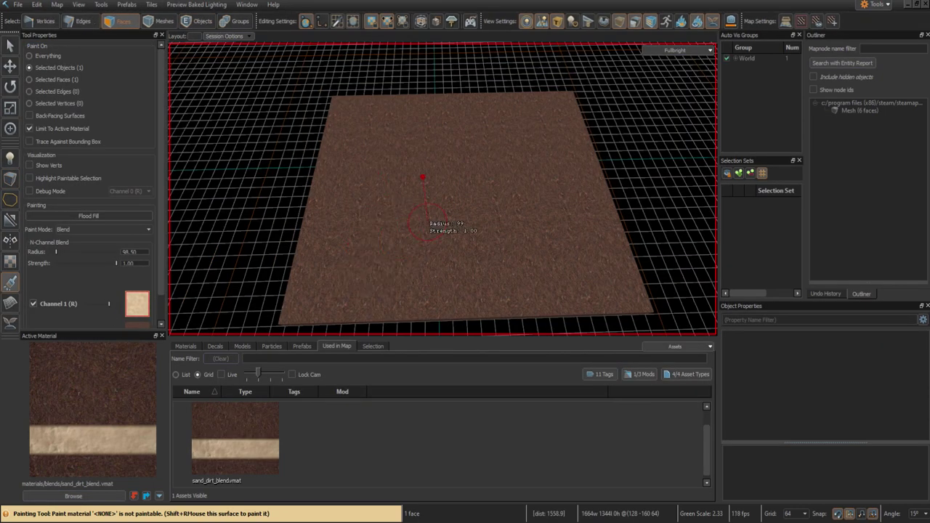
- Try painting a winding sand path across the dirt block with brush radius 96 and strength 0.05, and undo the stroke
mouse_move(426, 189)
right_down()
mouse_move(442, 189)
mouse_move(436, 174)
right_up()
middle_drag(409, 187, 409, 218)
mouse_move(236, 265)
mouse_down()
mouse_move(270, 231)
mouse_move(614, 150)
mouse_move(565, 93)
mouse_up()
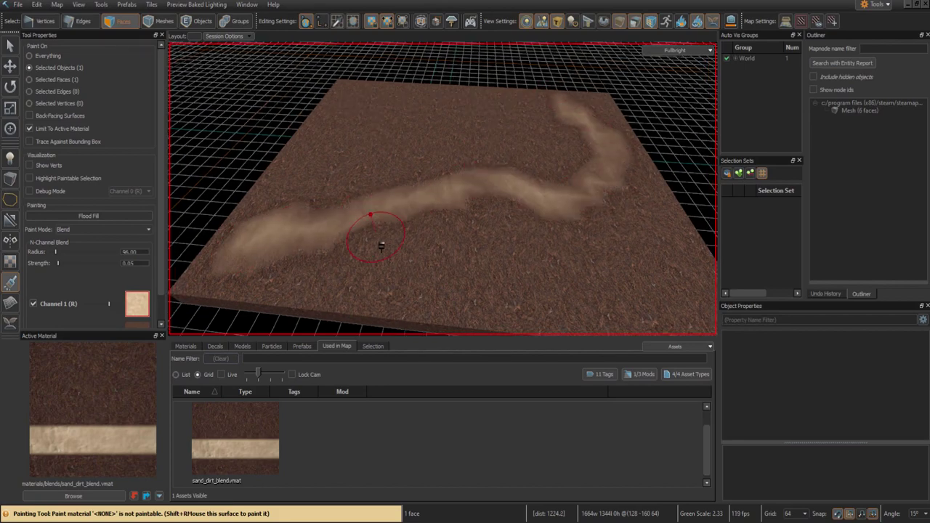
scroll(468, 194, down, 4)
key(ctrl+z)
- Paint a curved sand path across the dirt block with brush radius 96 and strength 0.05, and strengthen it with a second pass
mouse_move(332, 240)
mouse_down()
mouse_move(456, 150)
mouse_move(621, 186)
mouse_up()
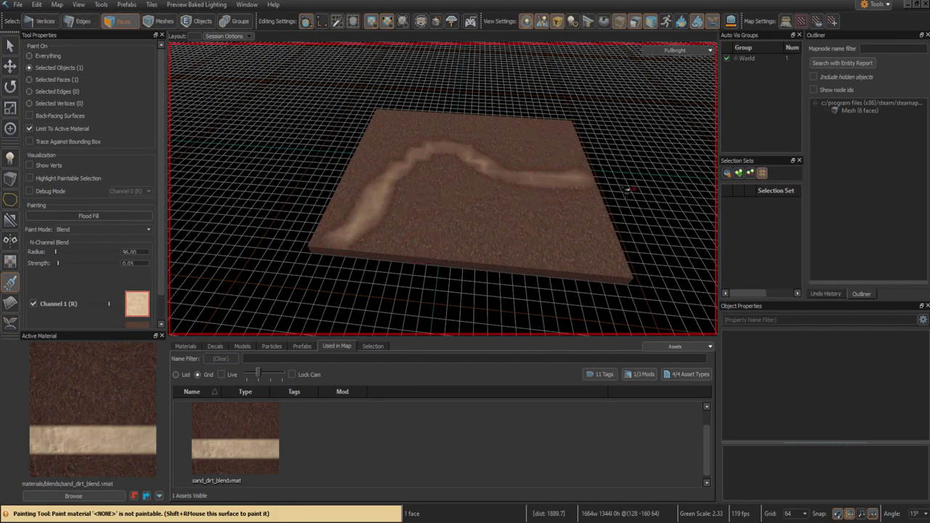
scroll(622, 186, up, 1)
middle_drag(603, 182, 611, 175)
scroll(602, 178, up, 1)
mouse_move(602, 178)
mouse_down()
mouse_move(370, 208)
mouse_move(370, 169)
mouse_up()
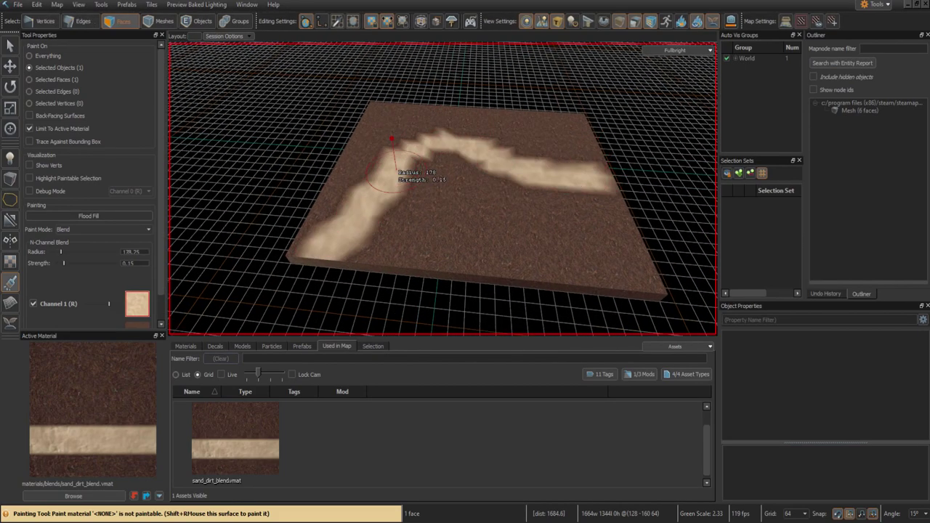
- Widen the sand path on the block using brush radius 184 and strength 0.09
scroll(398, 167, up, 1)
middle_drag(446, 155, 430, 154)
mouse_move(430, 153)
mouse_down()
mouse_move(431, 166)
mouse_move(514, 160)
mouse_move(330, 198)
mouse_move(442, 187)
mouse_move(434, 176)
mouse_up()
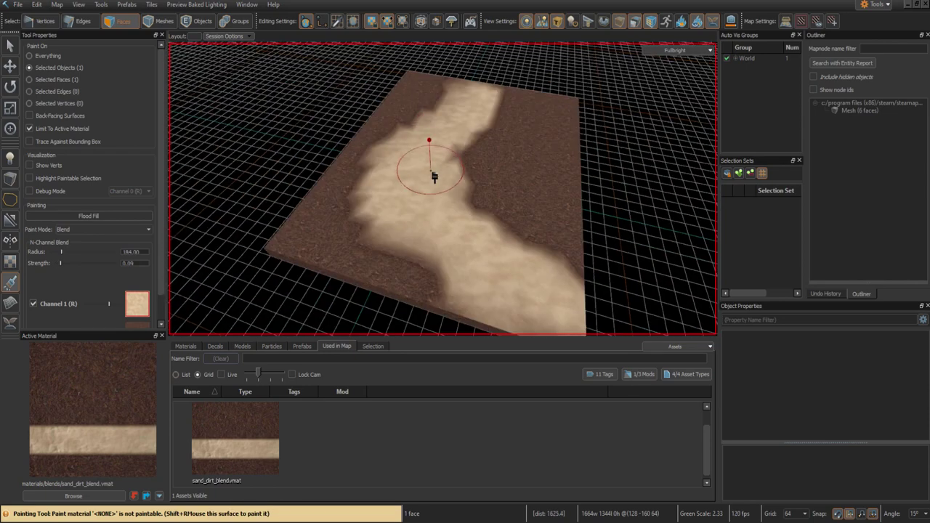
middle_drag(434, 177, 422, 155)
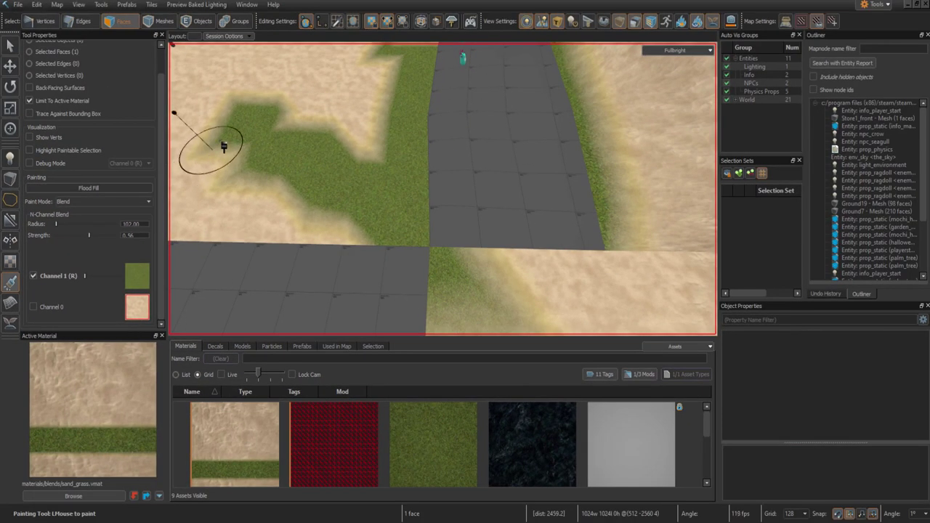
- Paint sand over the grass patch beside the road in the sand_grass terrain, and enlarge the brush to radius about 394 at strength 1.00
mouse_move(223, 146)
mouse_down()
mouse_move(247, 114)
mouse_move(271, 179)
mouse_move(321, 150)
mouse_move(352, 199)
mouse_move(389, 123)
mouse_move(381, 180)
mouse_up()
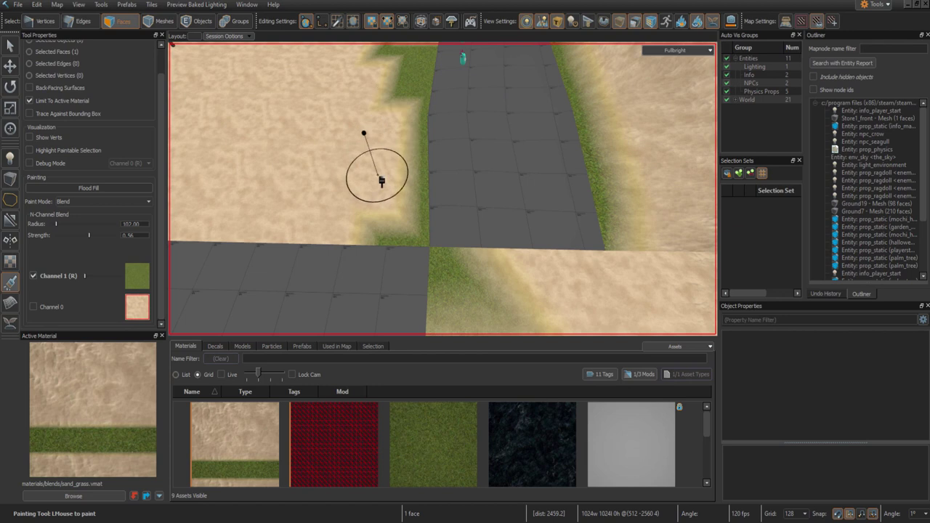
mouse_move(379, 177)
middle_down()
mouse_move(379, 142)
mouse_move(494, 141)
middle_up()
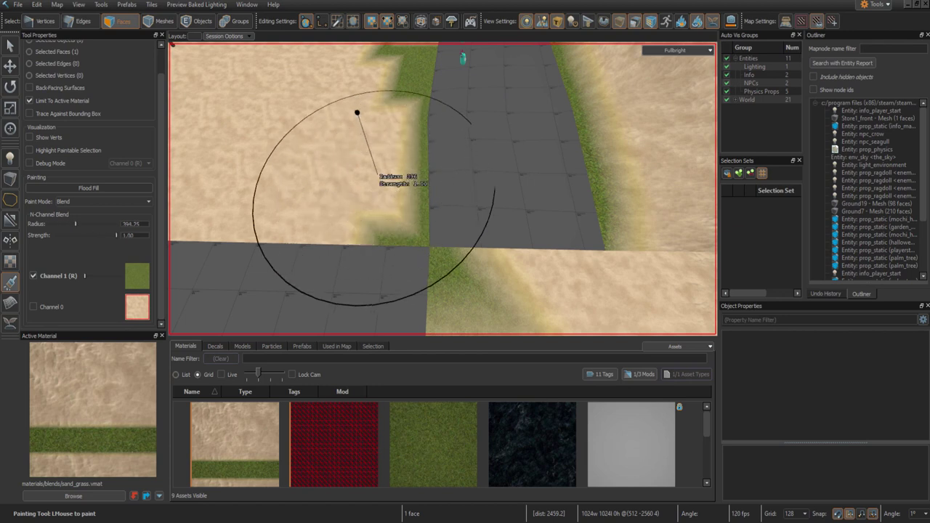
- Blend sand softly into the grass patch beside the road with brush radius about 289 and strength 0.06
ctrl+drag(378, 175, 378, 174)
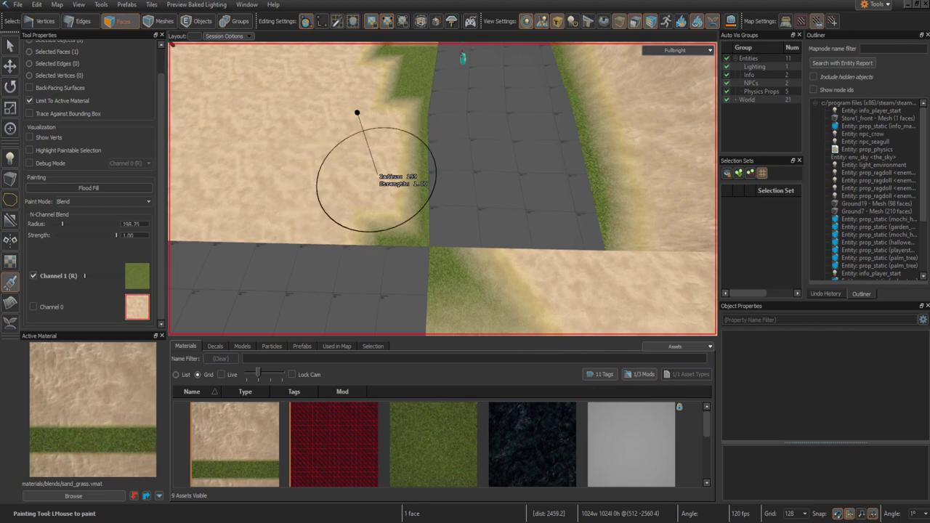
middle_drag(378, 175, 414, 175)
drag(370, 170, 408, 210)
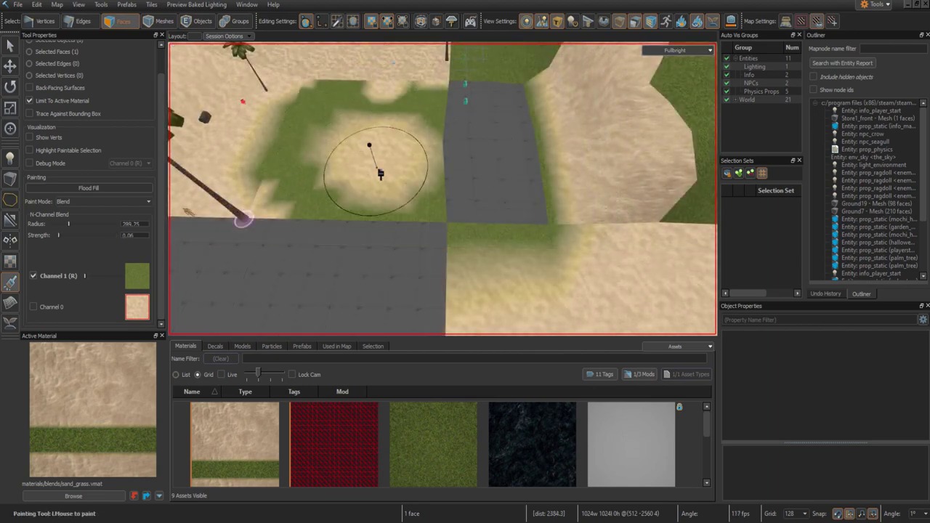
middle_drag(377, 169, 327, 204)
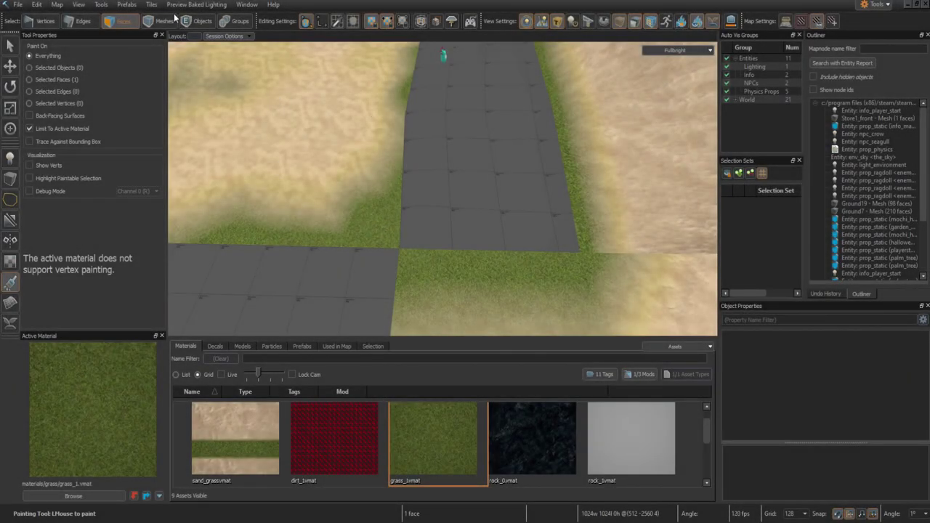
- Select the grey road face between the two sand areas and apply the grass_1 material to it
click(10, 46)
click(450, 164)
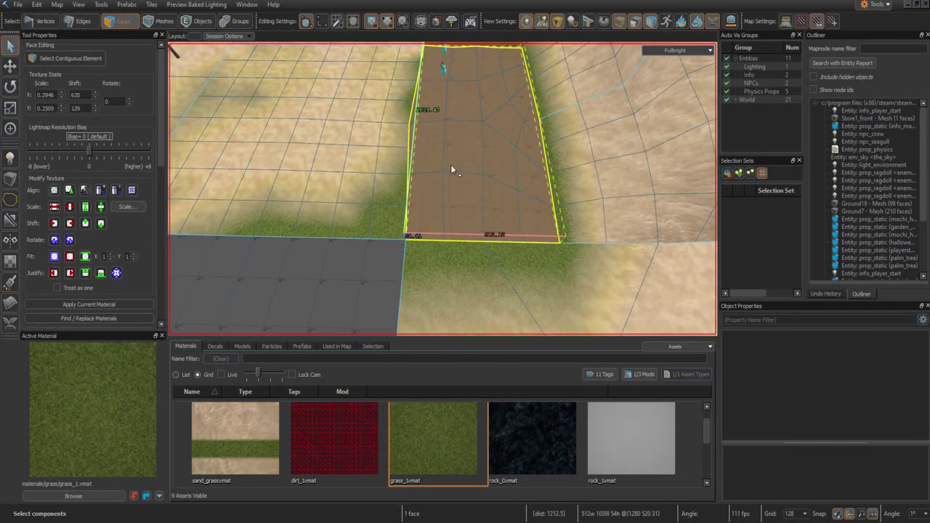
key(shift+t)
key(s)
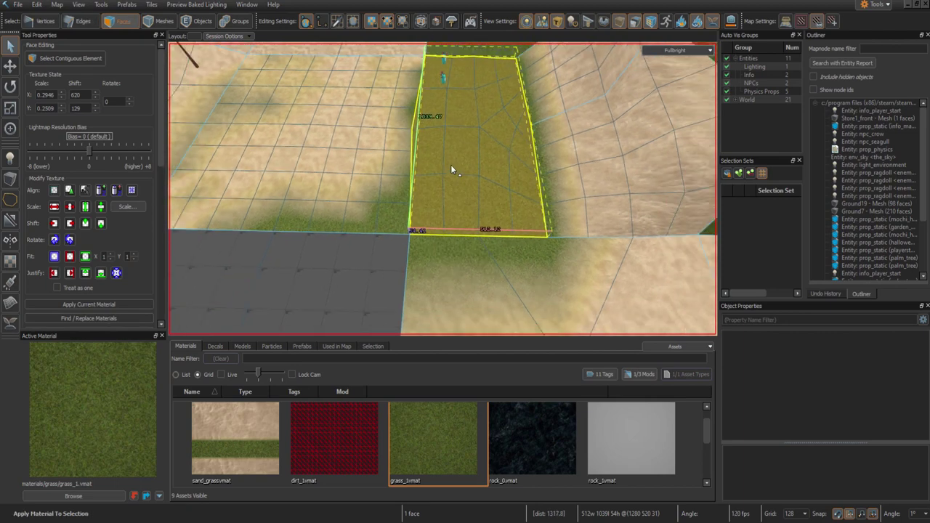
right_drag(450, 165, 443, 188)
key(w)
- Make sand_grass the active material and try the paint brush on the new grass strip at radius about 210 and strength 0.14
click(254, 428)
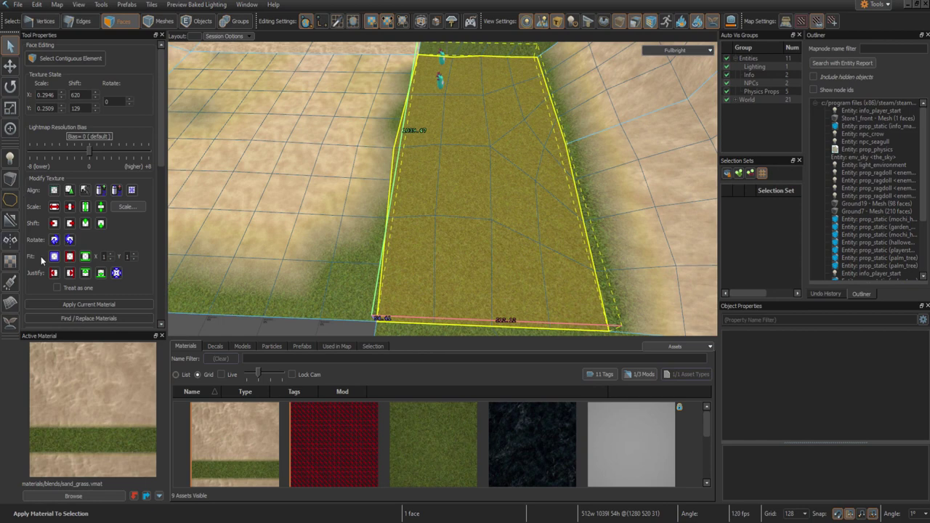
click(10, 281)
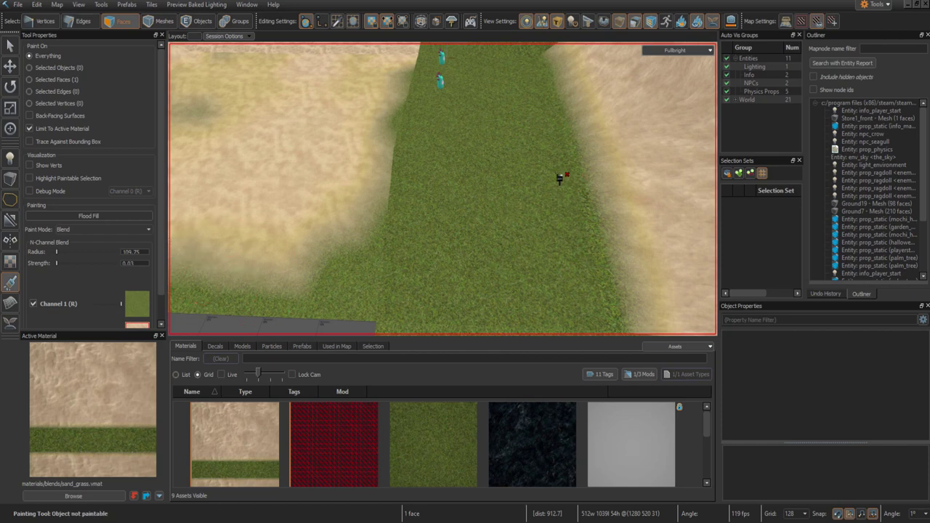
middle_drag(357, 270, 436, 240)
scroll(617, 146, up, 1)
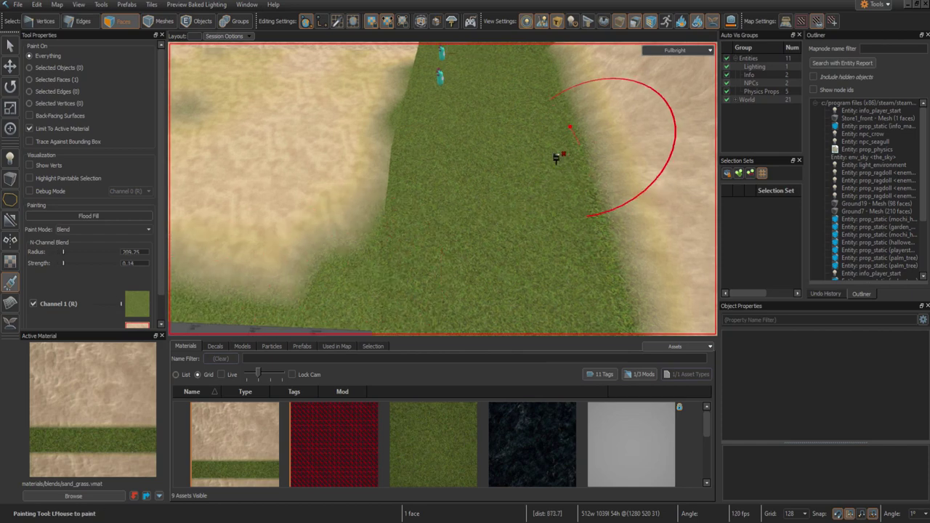
scroll(484, 217, down, 2)
scroll(482, 218, up, 3)
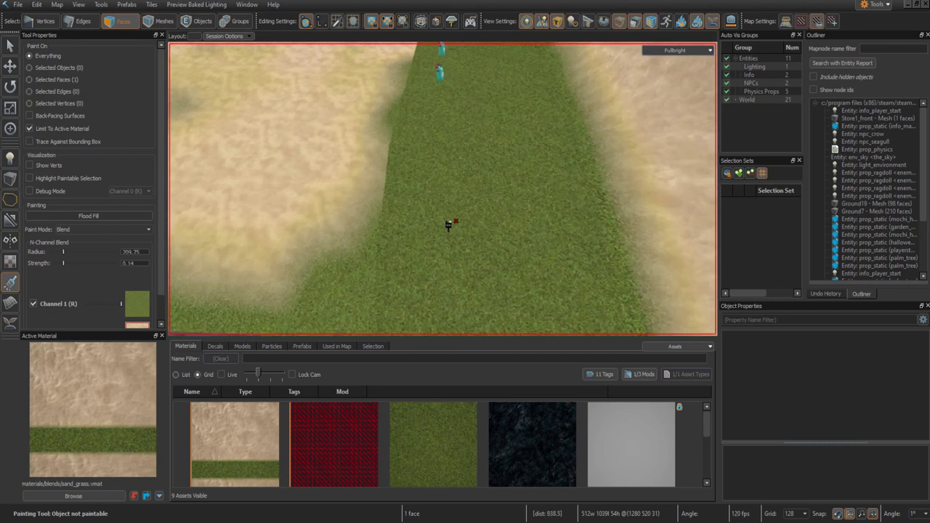
scroll(460, 226, down, 4)
- Select the terrain face in front of the grass strip and repaint its grass to sand with brush radius about 63 and strength 0.86
key(shift+s)
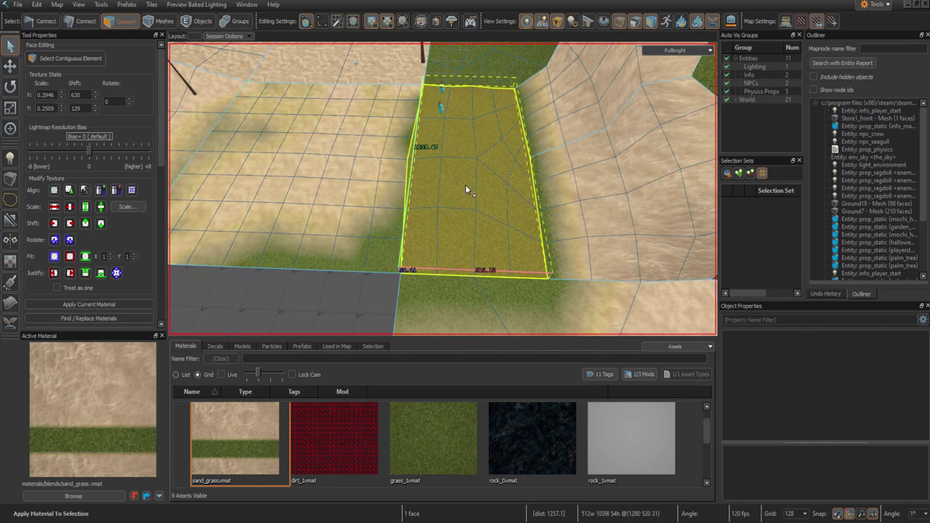
click(465, 298)
key(shift+v)
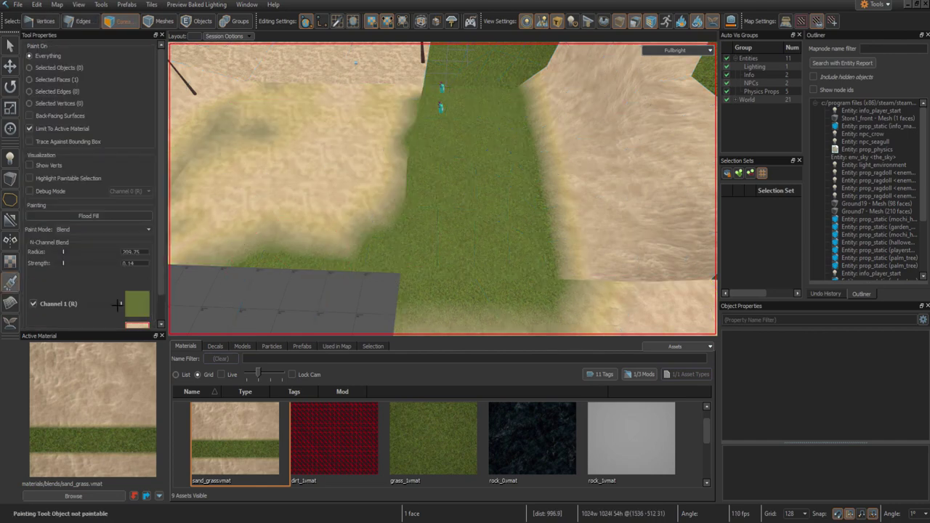
mouse_move(472, 202)
mouse_down()
mouse_move(450, 211)
mouse_move(484, 191)
mouse_move(438, 103)
mouse_move(467, 94)
mouse_move(419, 239)
mouse_move(524, 248)
mouse_move(468, 112)
mouse_move(419, 252)
mouse_up()
scroll(419, 252, down, 3)
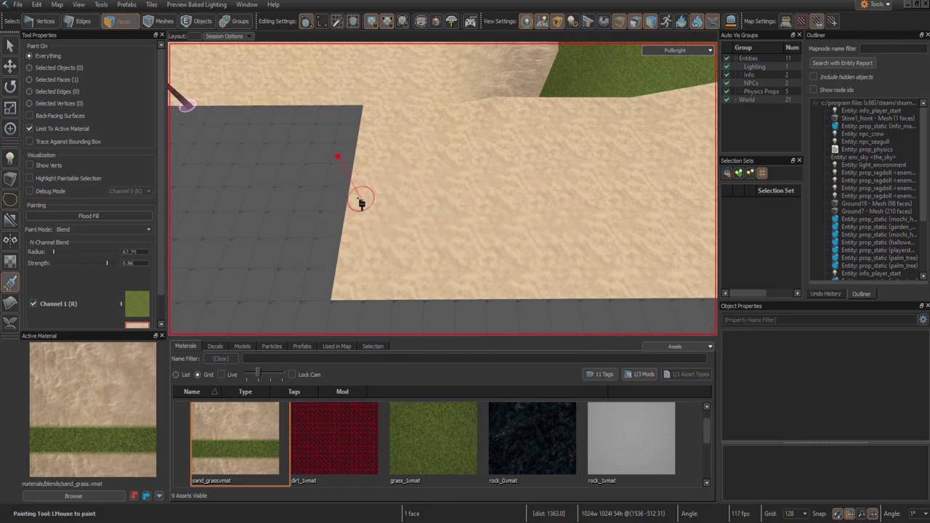
- Select the coarse sand terrain face beside the grey block and increase its subdivision to a finer grid
click(11, 45)
click(455, 215)
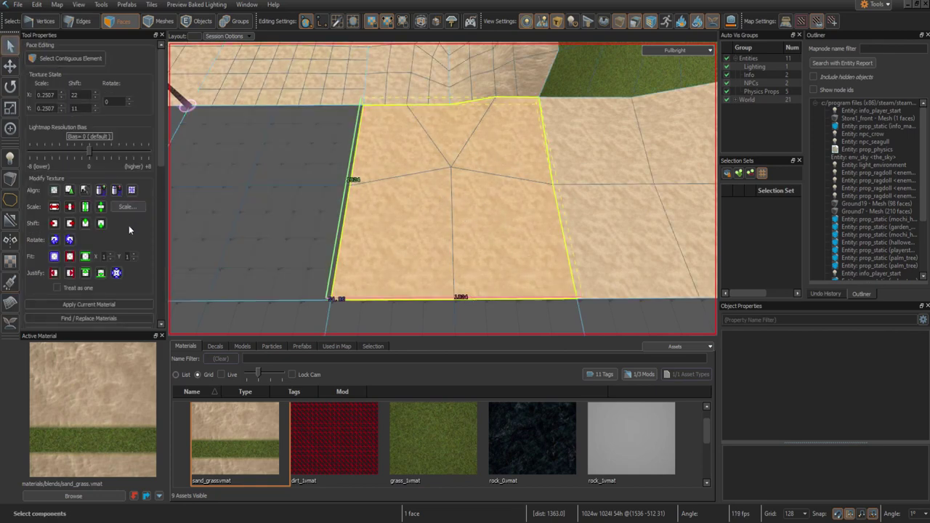
scroll(131, 233, down, 4)
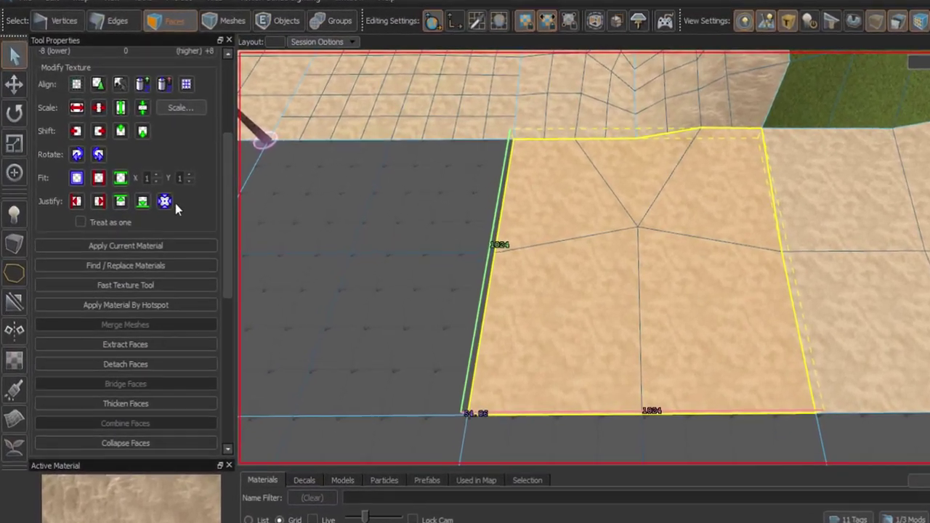
scroll(146, 182, down, 5)
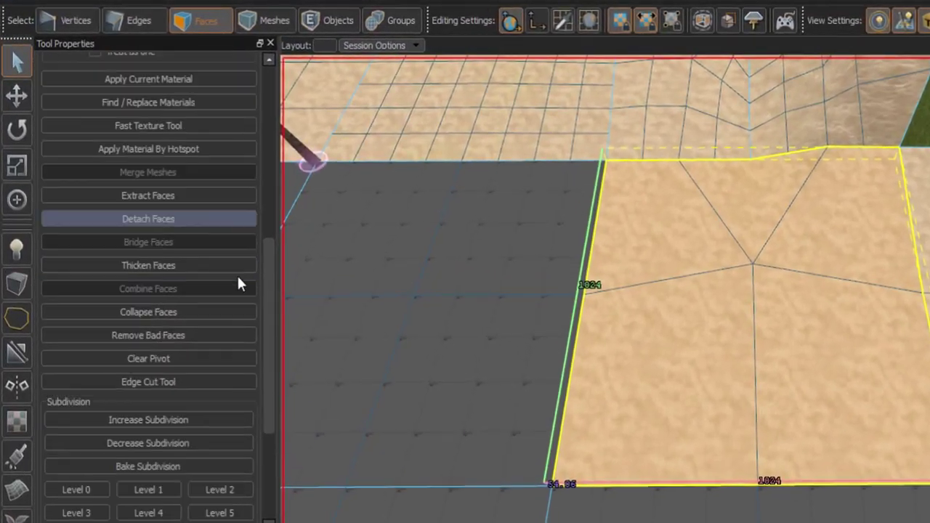
scroll(218, 363, down, 2)
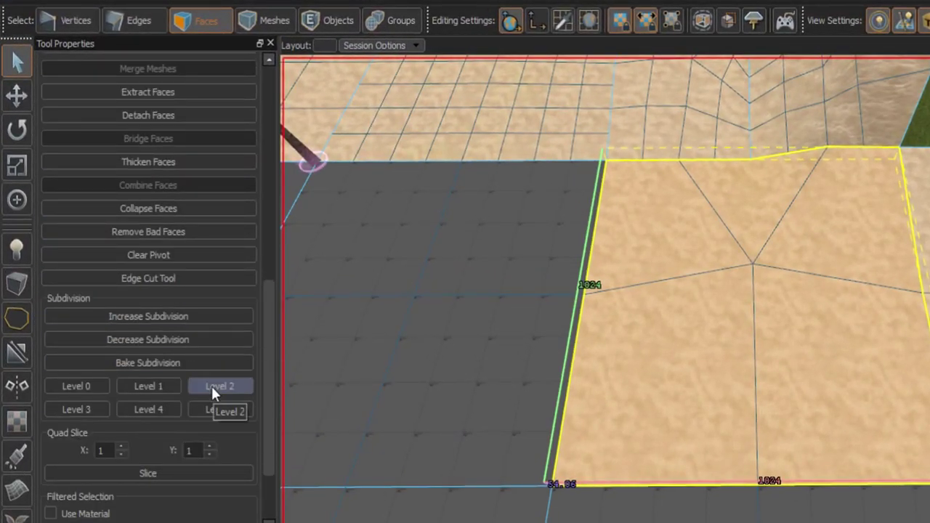
click(156, 318)
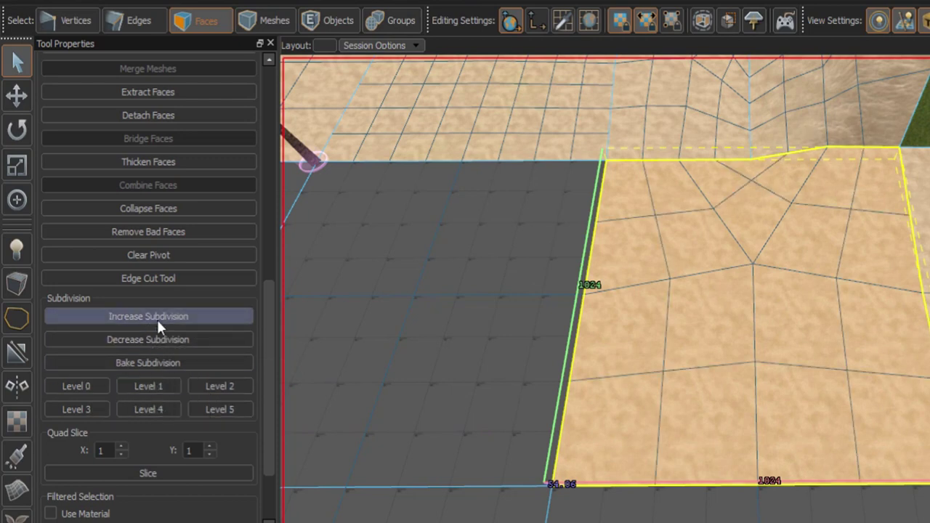
click(153, 336)
click(182, 382)
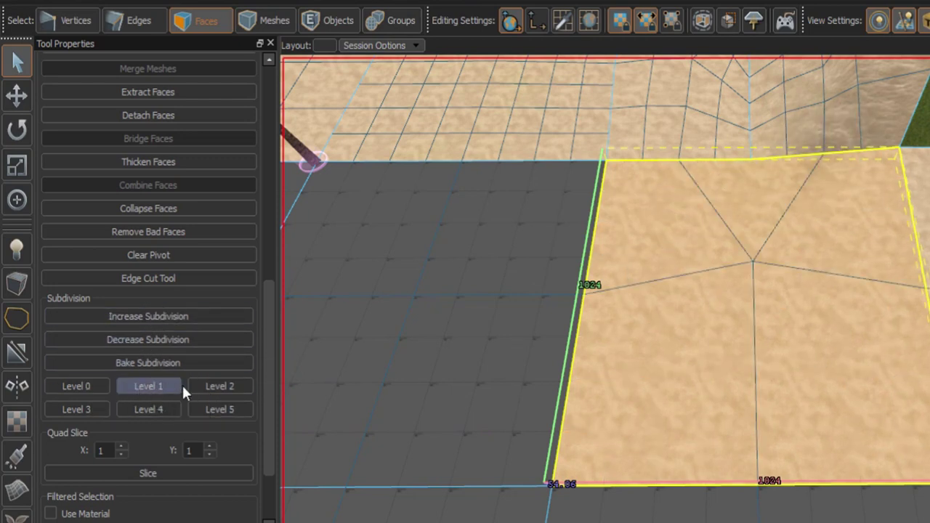
click(82, 410)
click(154, 339)
click(157, 319)
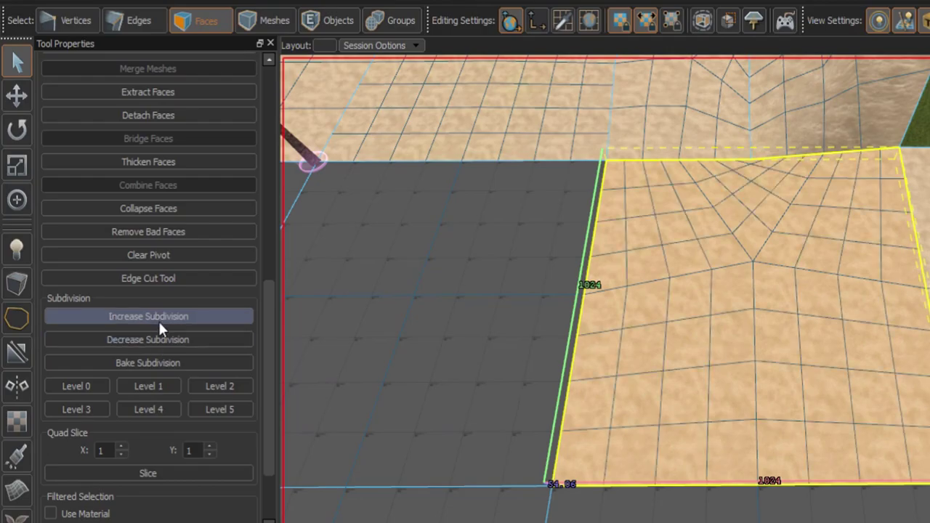
- Paint a grass path over the sand along the foot of the cliff
key(shift+v)
mouse_move(344, 239)
mouse_down()
mouse_move(422, 269)
mouse_move(602, 276)
mouse_move(431, 141)
mouse_up()
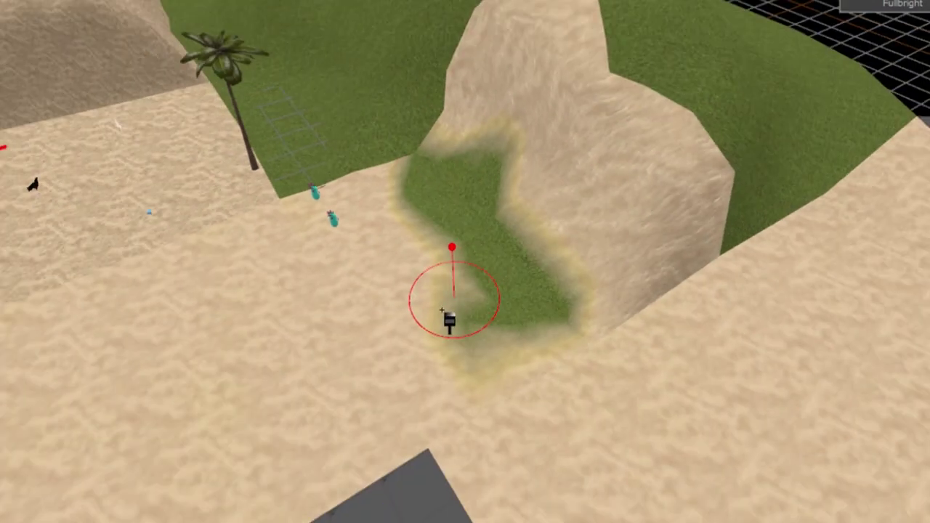
mouse_move(450, 317)
mouse_down()
mouse_move(369, 167)
mouse_move(430, 201)
mouse_move(496, 312)
mouse_up()
scroll(489, 303, down, 2)
drag(542, 292, 626, 336)
key(z)
key(z)
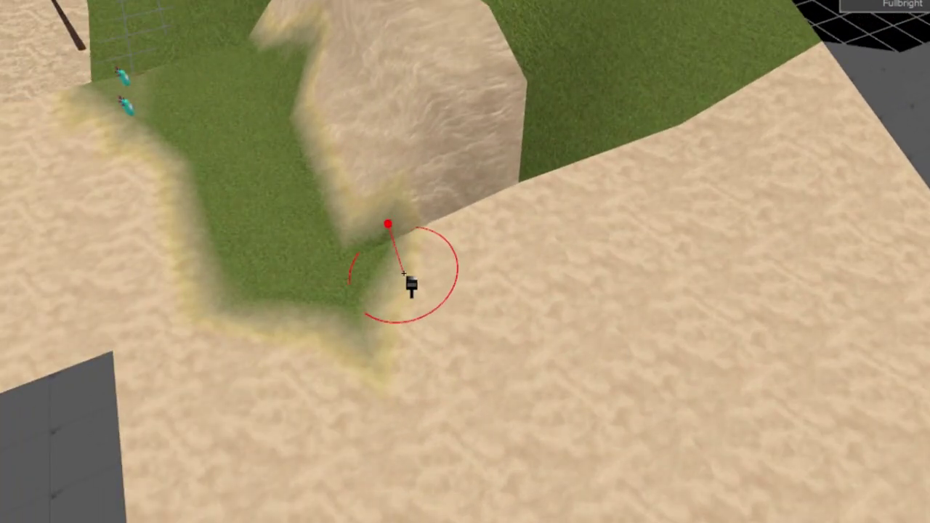
- Extend the grass around the cliff's corner and blend it into the cliff base with brush radius 130 and strength 0.15
mouse_move(402, 272)
mouse_down()
mouse_move(531, 220)
mouse_move(509, 312)
mouse_up()
key(z)
key(s)
key(z)
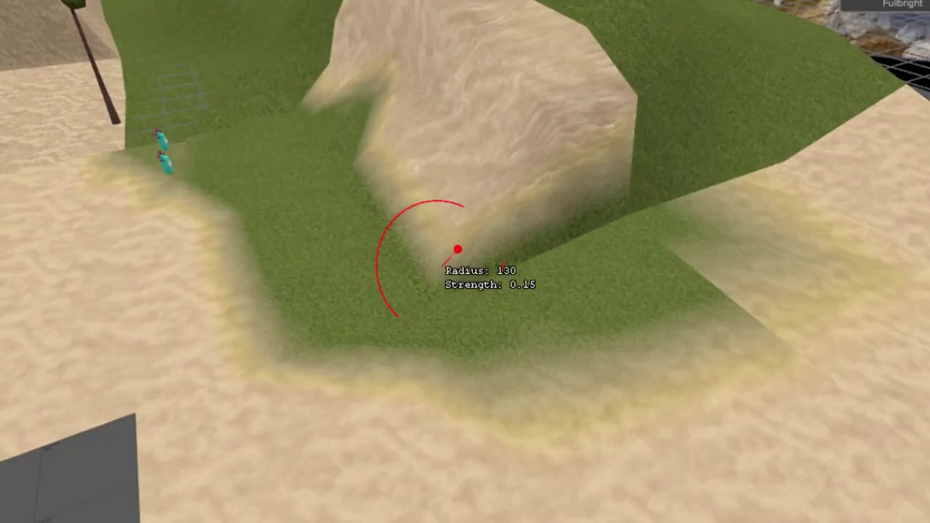
drag(457, 240, 414, 207)
key(z)
key(w)
key(z)
key(z)
key(d)
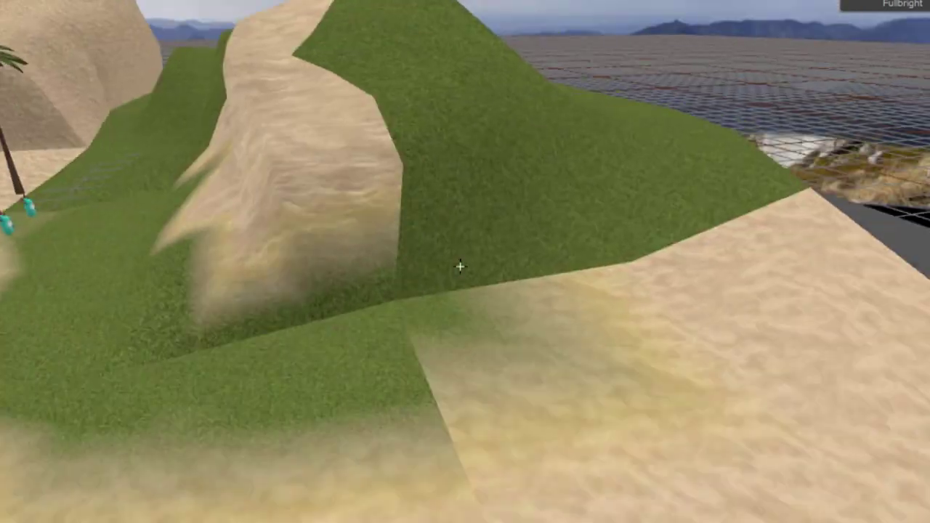
- Paint grass over the sand beside the hill and soften the cliff's far side edge into the grass
key(z)
alt+right_drag(500, 187, 474, 187)
drag(552, 185, 324, 5)
key(z)
key(w)
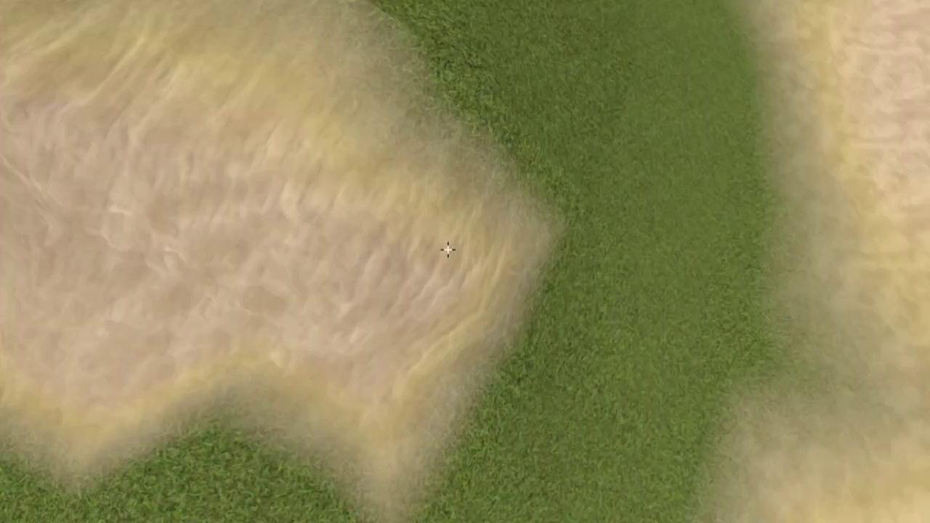
key(s)
key(z)
alt+right_drag(309, 190, 307, 168)
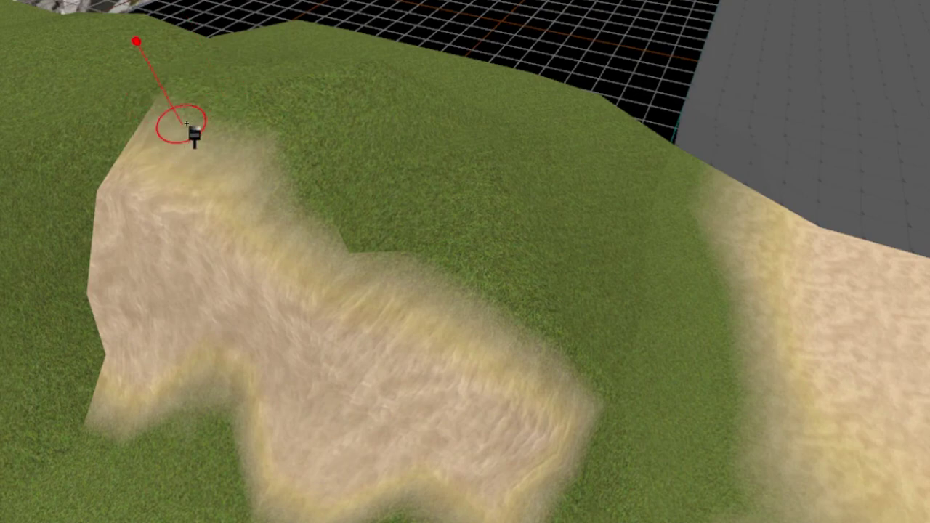
- Blend grass along the cliff's top ridge so its hard edge fades into the hilltop
key(a)
key(z)
key(w)
key(a)
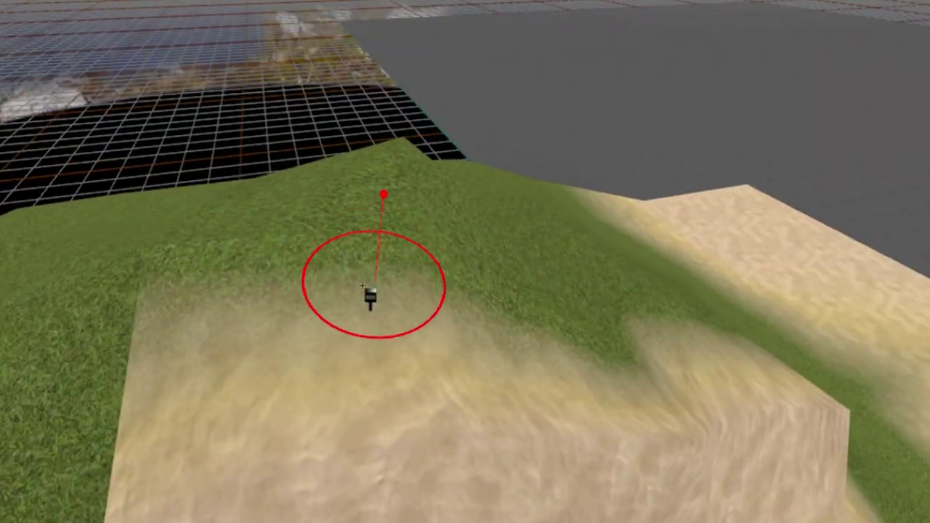
key(z)
key(d)
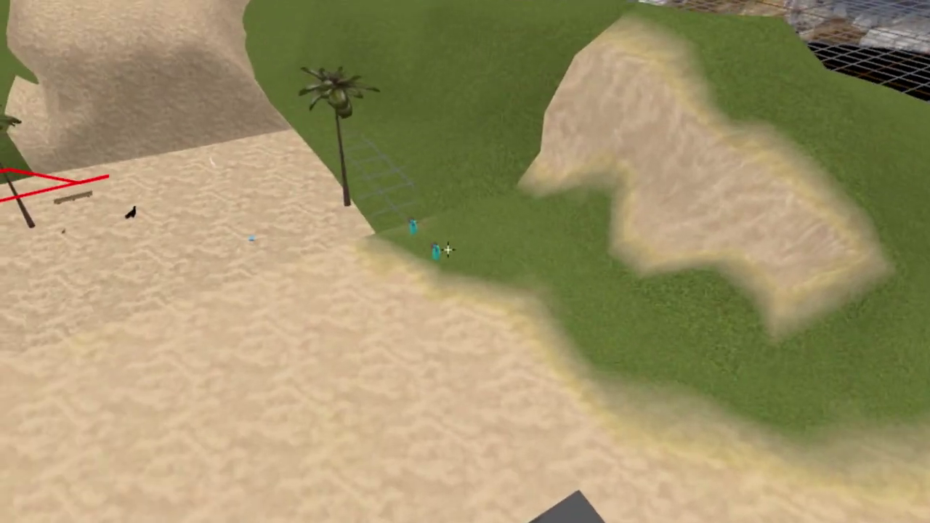